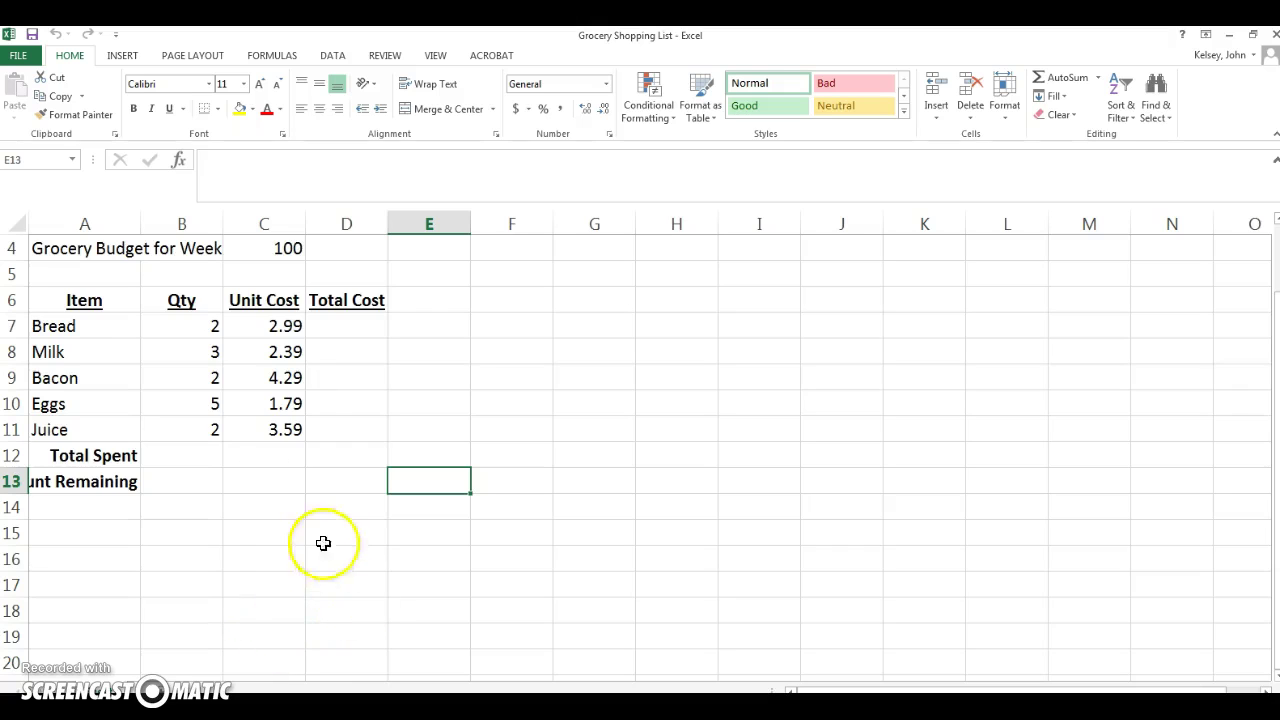
Add the centred page header "Groceries" to the worksheet and return to Normal view.
{"action": "left_click", "coordinate": [120, 57]}
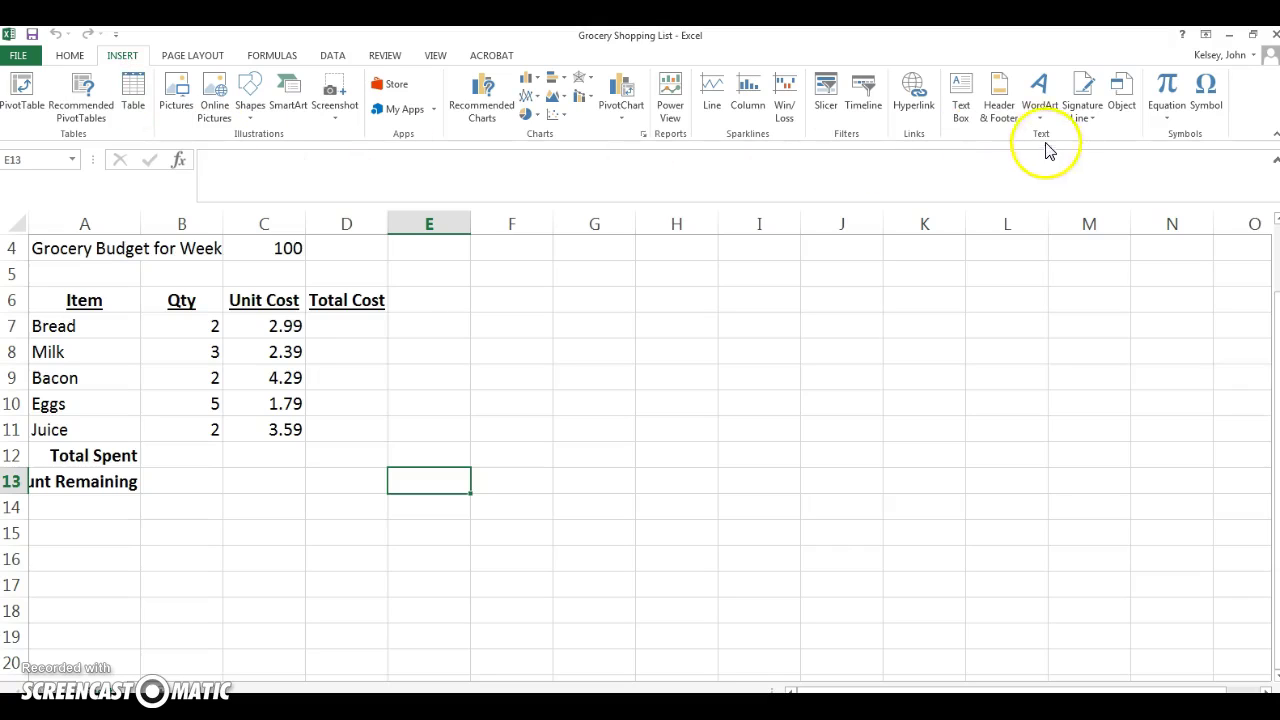
{"action": "left_click", "coordinate": [998, 100]}
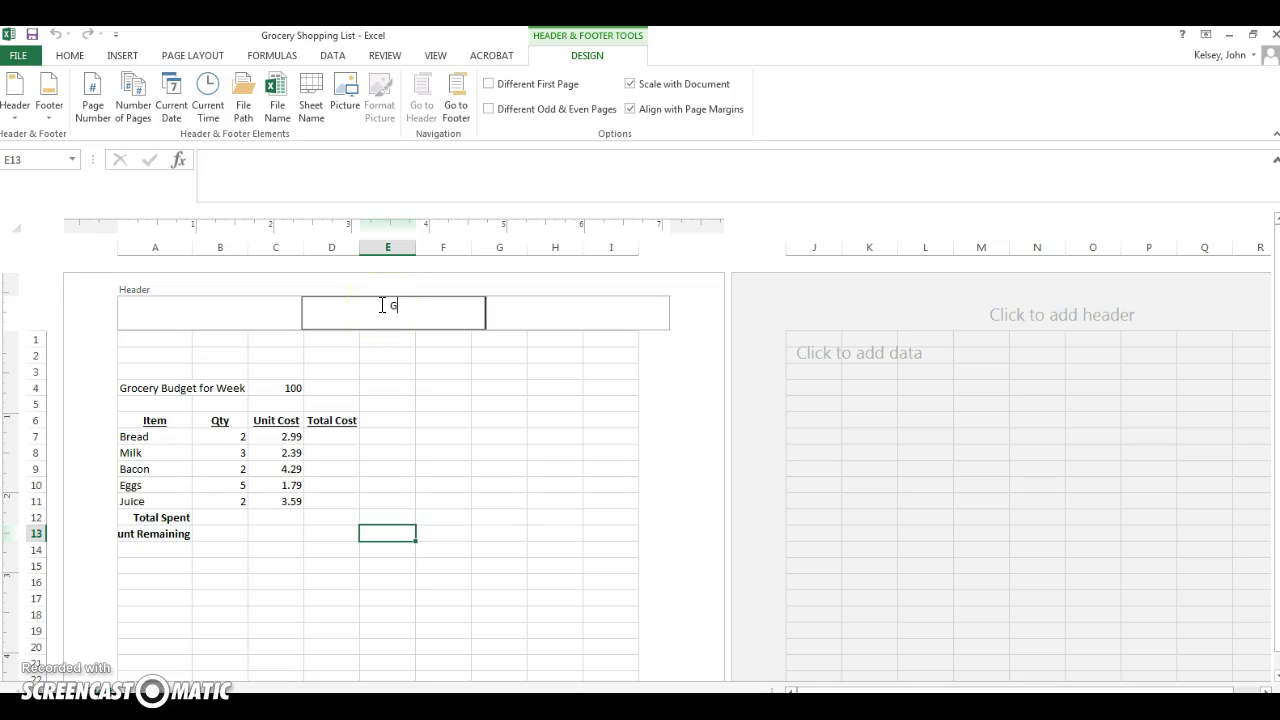
{"action": "type", "text": "Groceries"}
{"action": "left_click", "coordinate": [343, 419]}
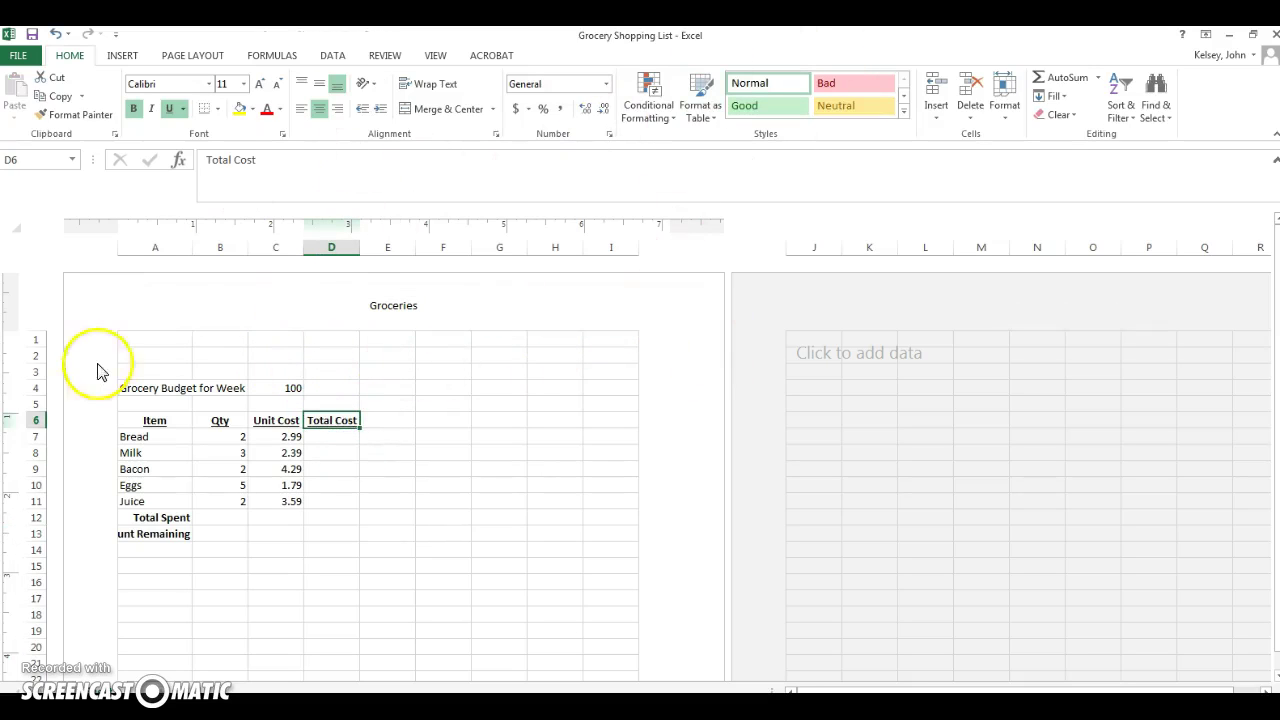
{"action": "left_click", "coordinate": [435, 56]}
{"action": "left_click", "coordinate": [18, 97]}
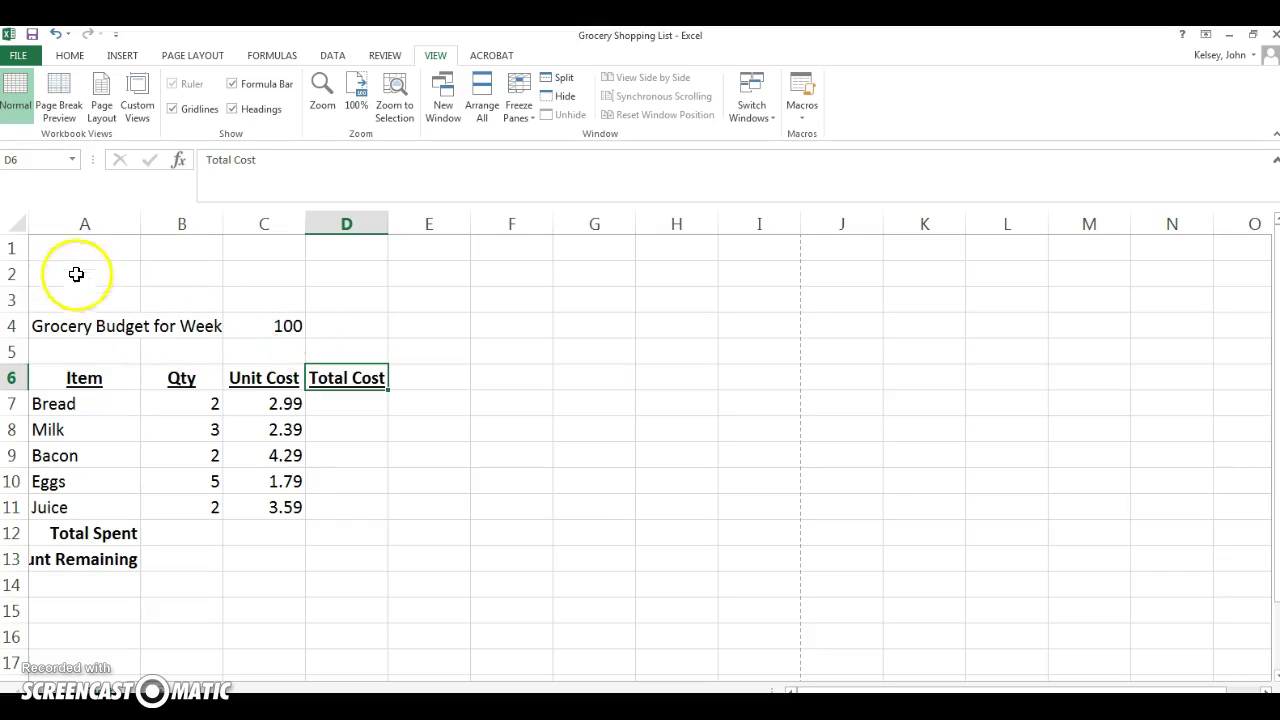
AutoFit the width of column A to its contents.
{"action": "left_click", "coordinate": [86, 224]}
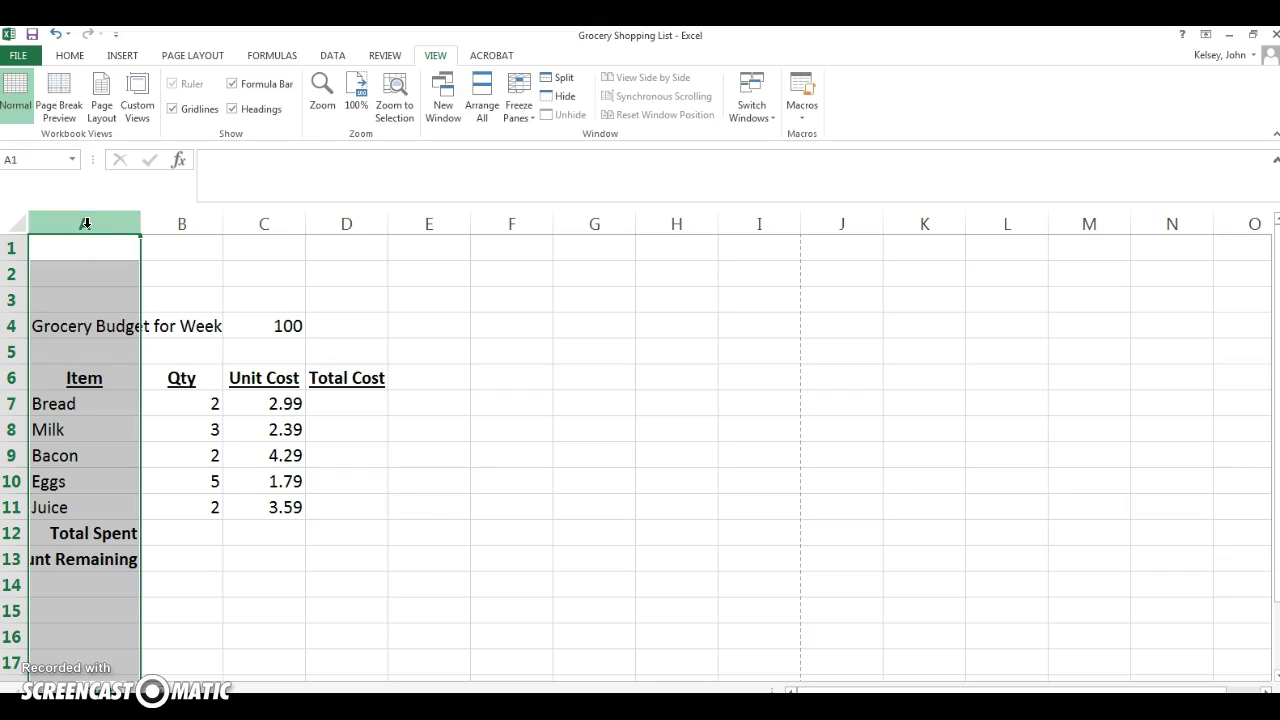
{"action": "left_click", "coordinate": [70, 56]}
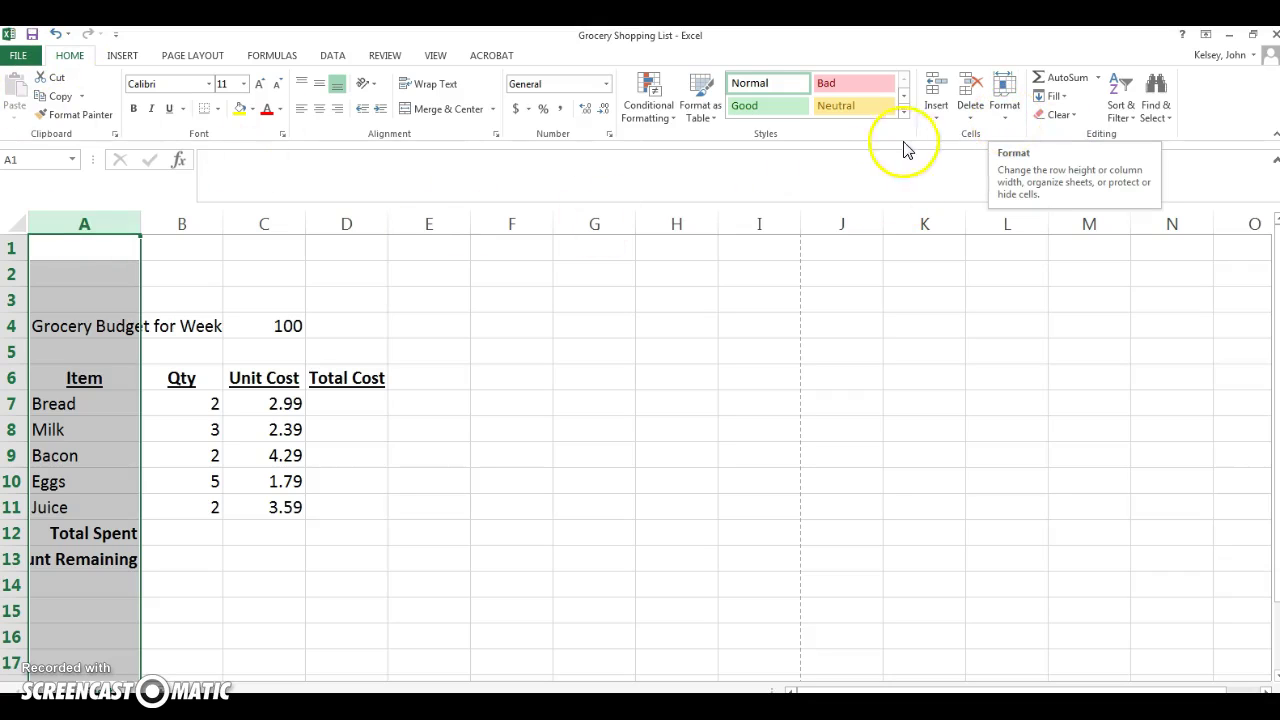
{"action": "left_click", "coordinate": [1005, 120]}
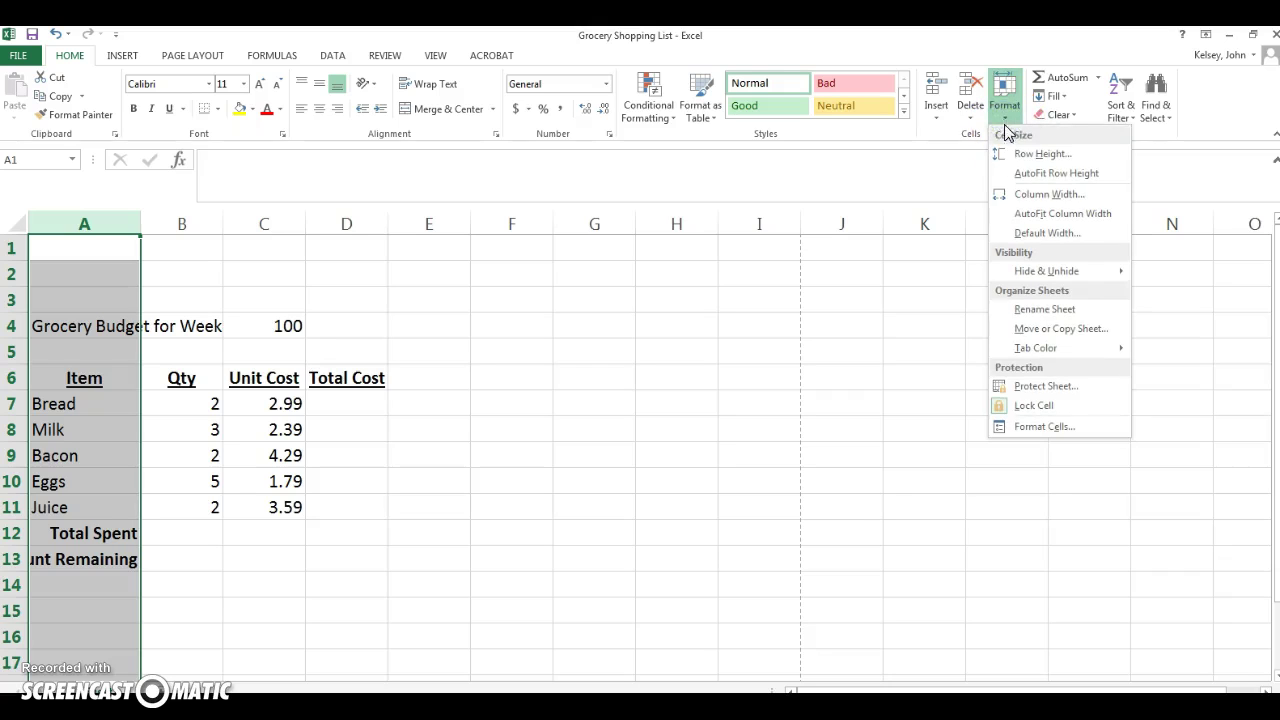
{"action": "left_click", "coordinate": [1035, 220]}
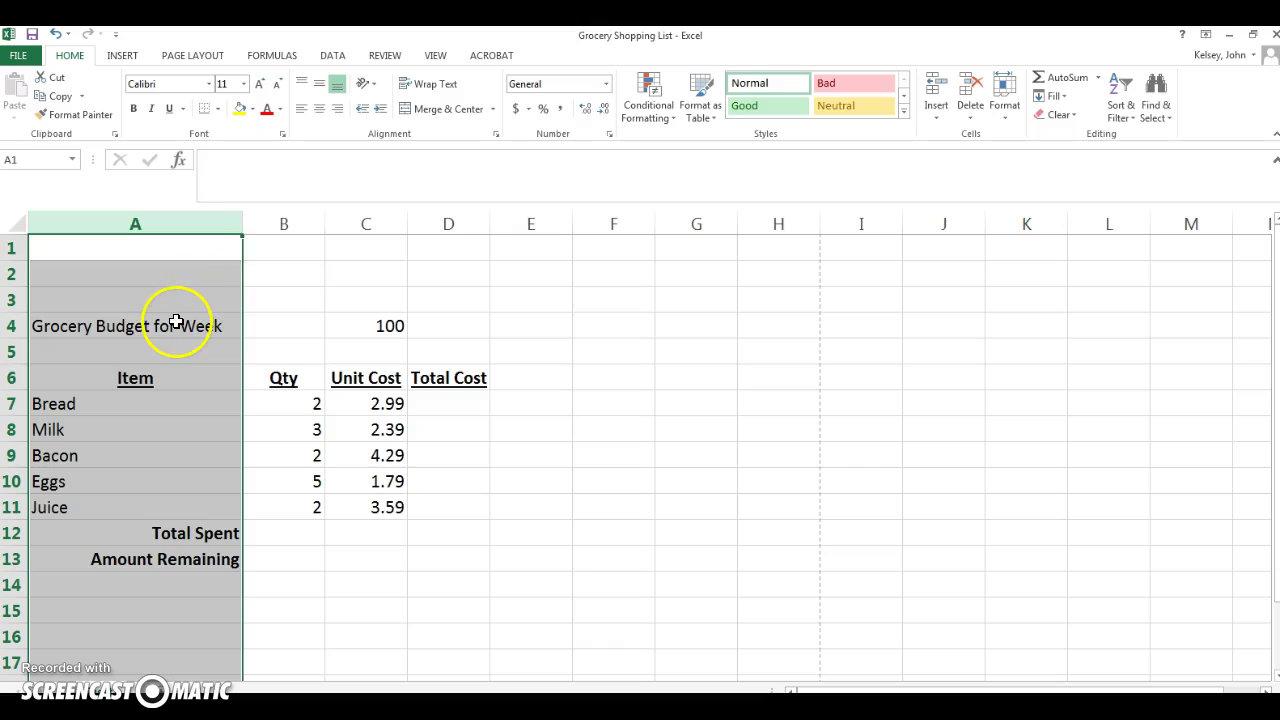
Format the unit costs in C7:C11 as Currency and the weekly grocery budget in C4 as Accounting with a dollar sign.
{"action": "left_click", "coordinate": [440, 404]}
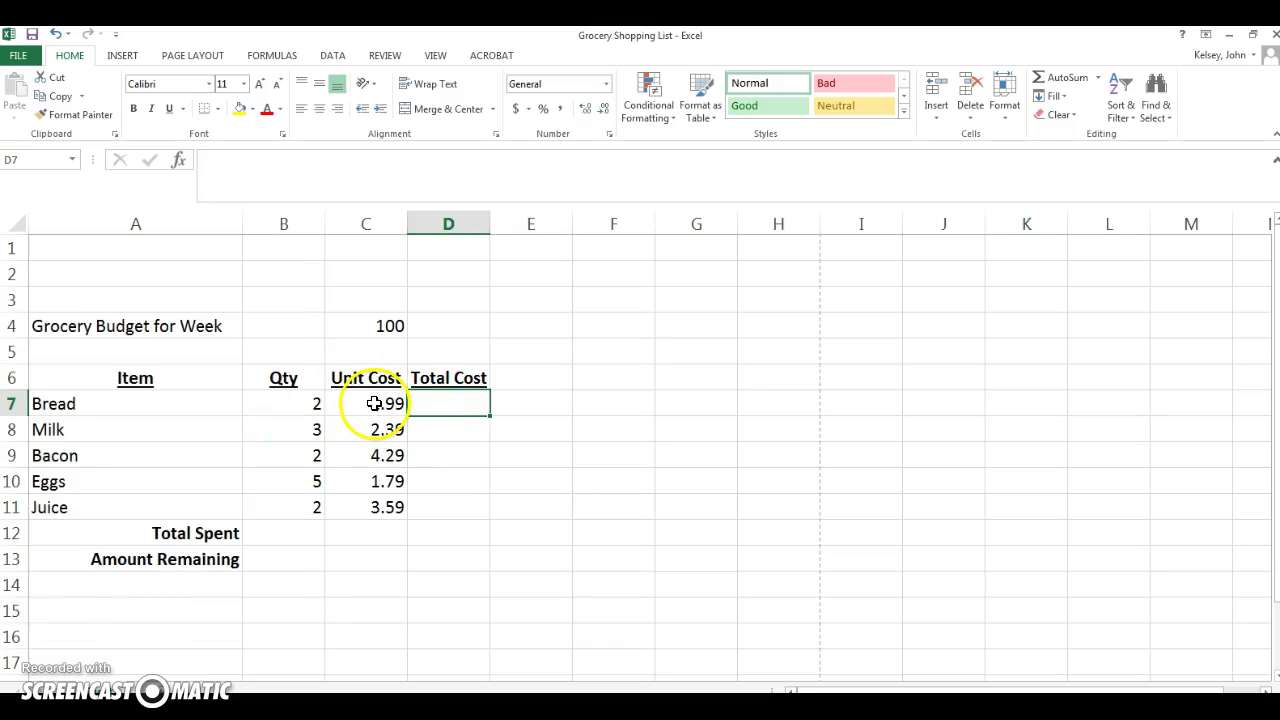
{"action": "left_click_drag", "start_coordinate": [358, 400], "coordinate": [378, 515]}
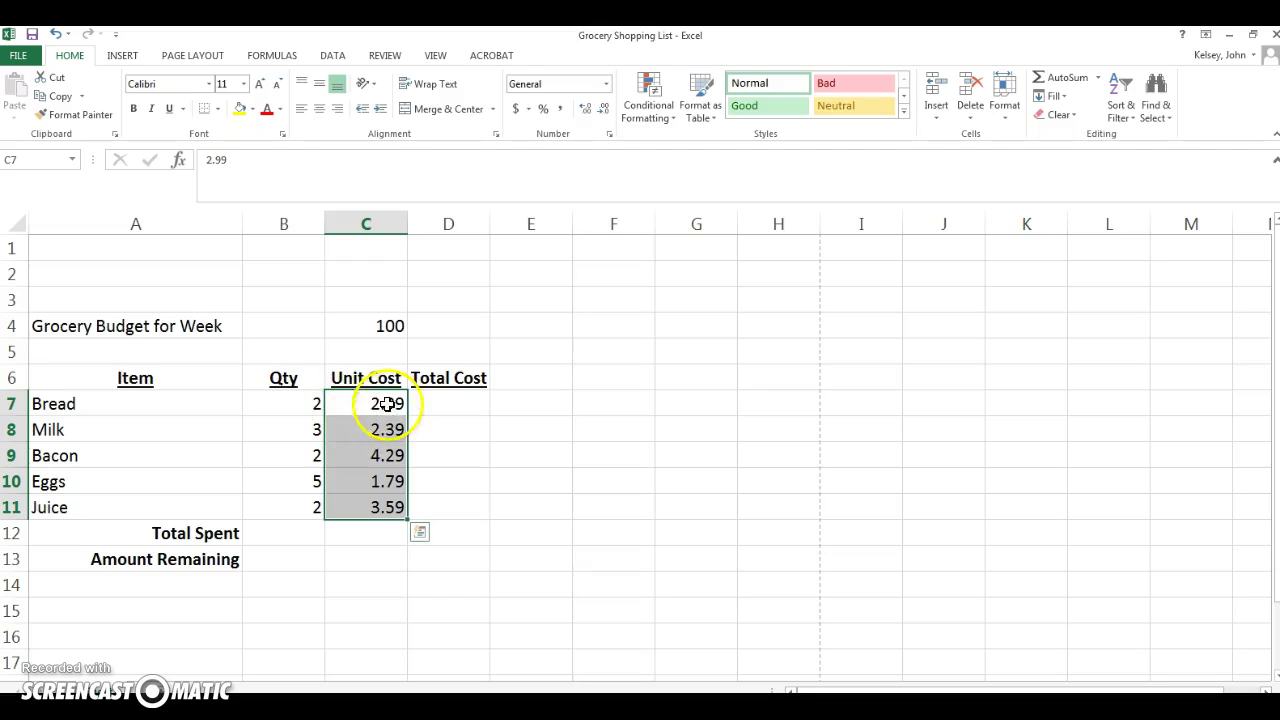
{"action": "left_click", "coordinate": [606, 88]}
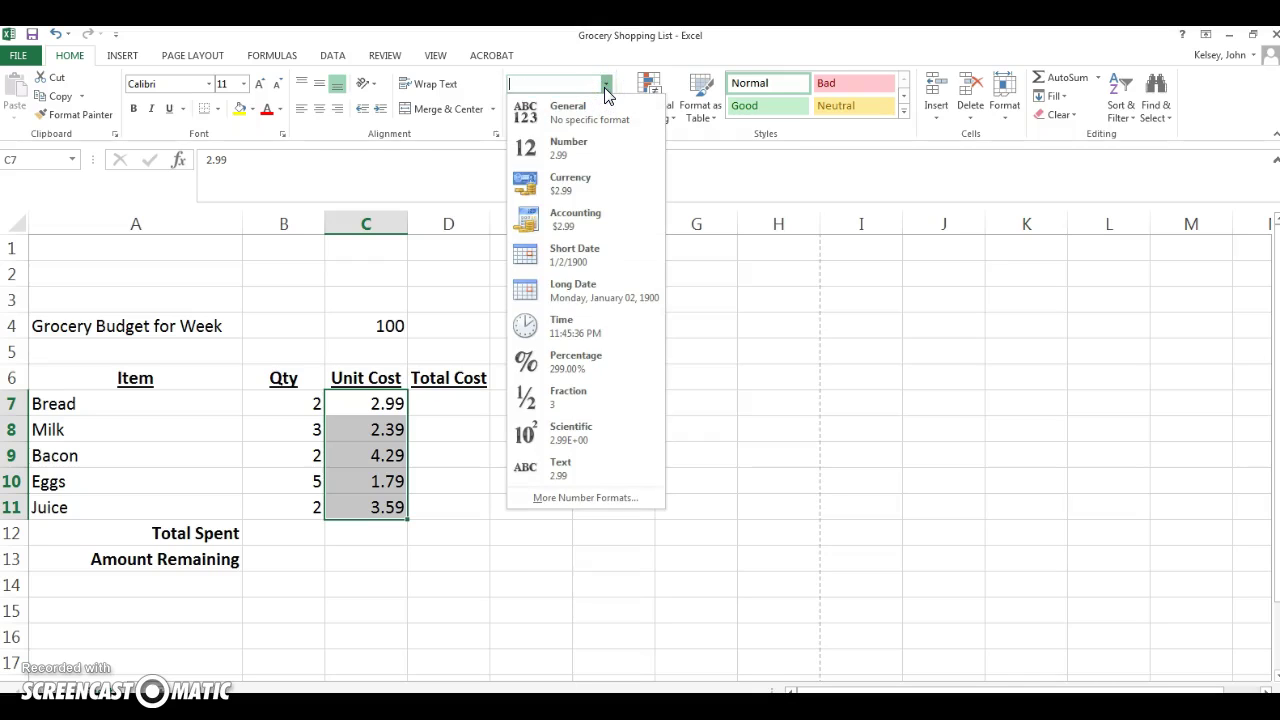
{"action": "left_click", "coordinate": [557, 187]}
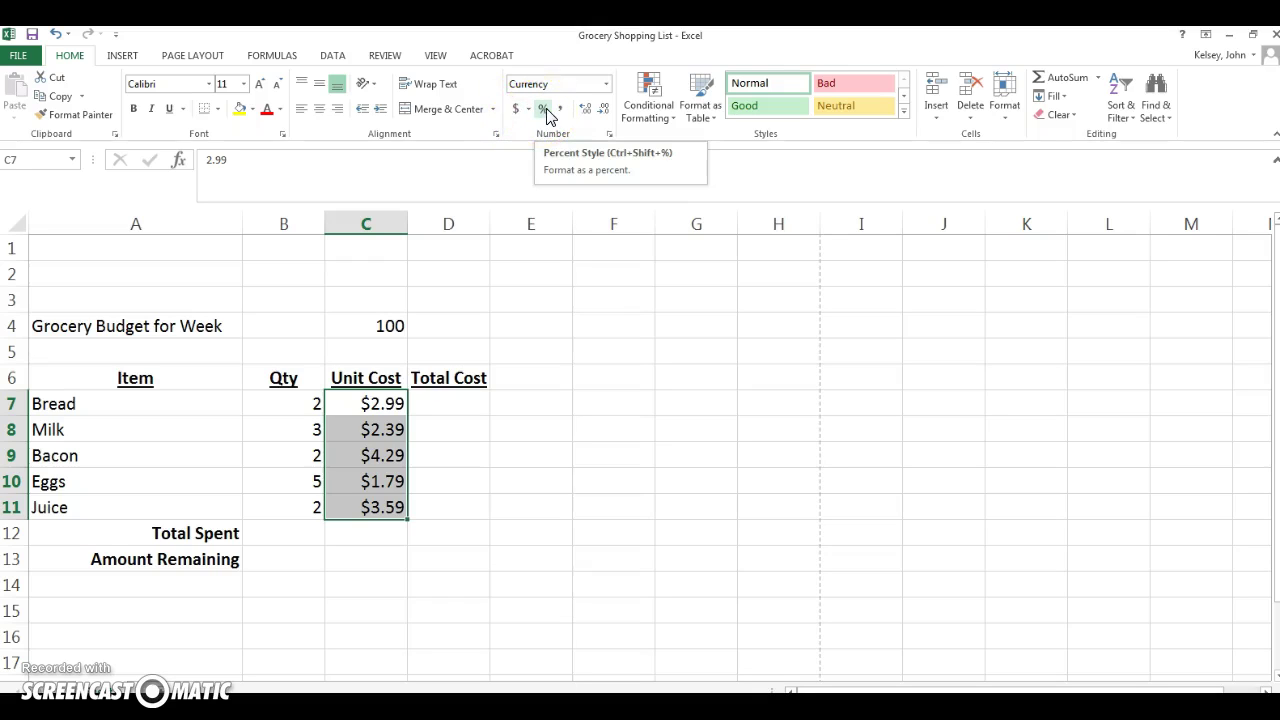
{"action": "left_click", "coordinate": [587, 114]}
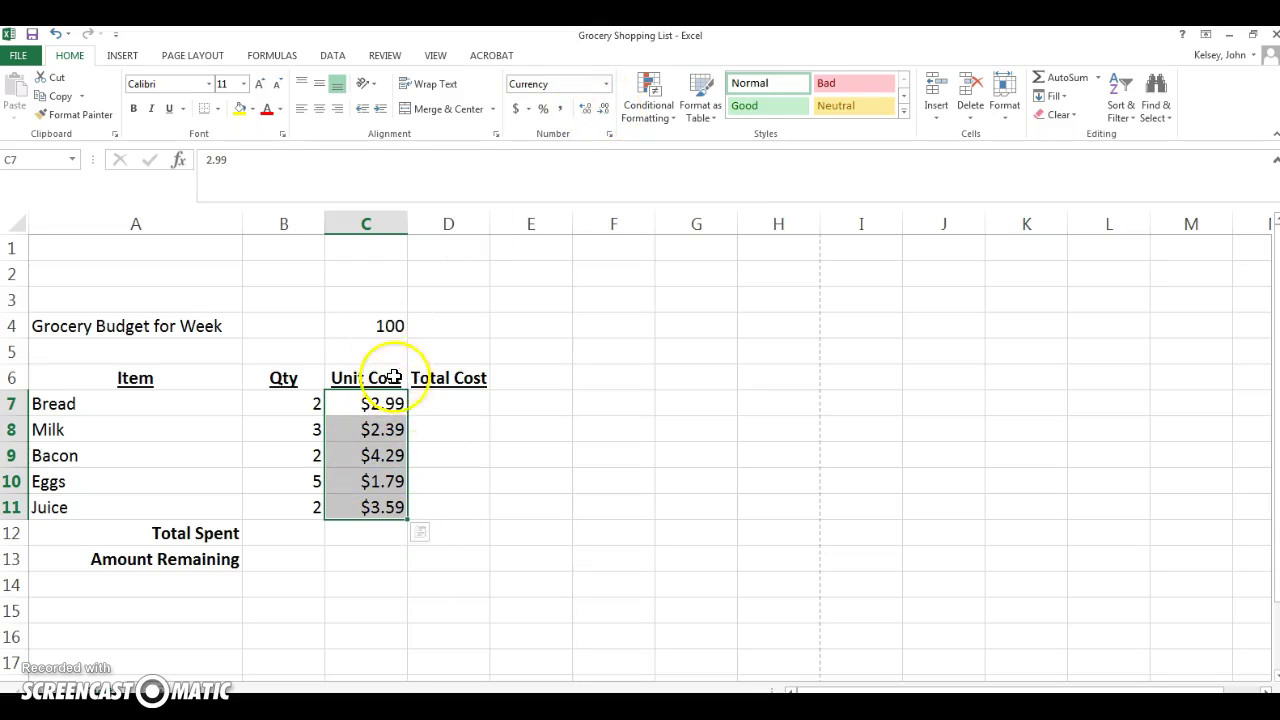
{"action": "left_click", "coordinate": [389, 325]}
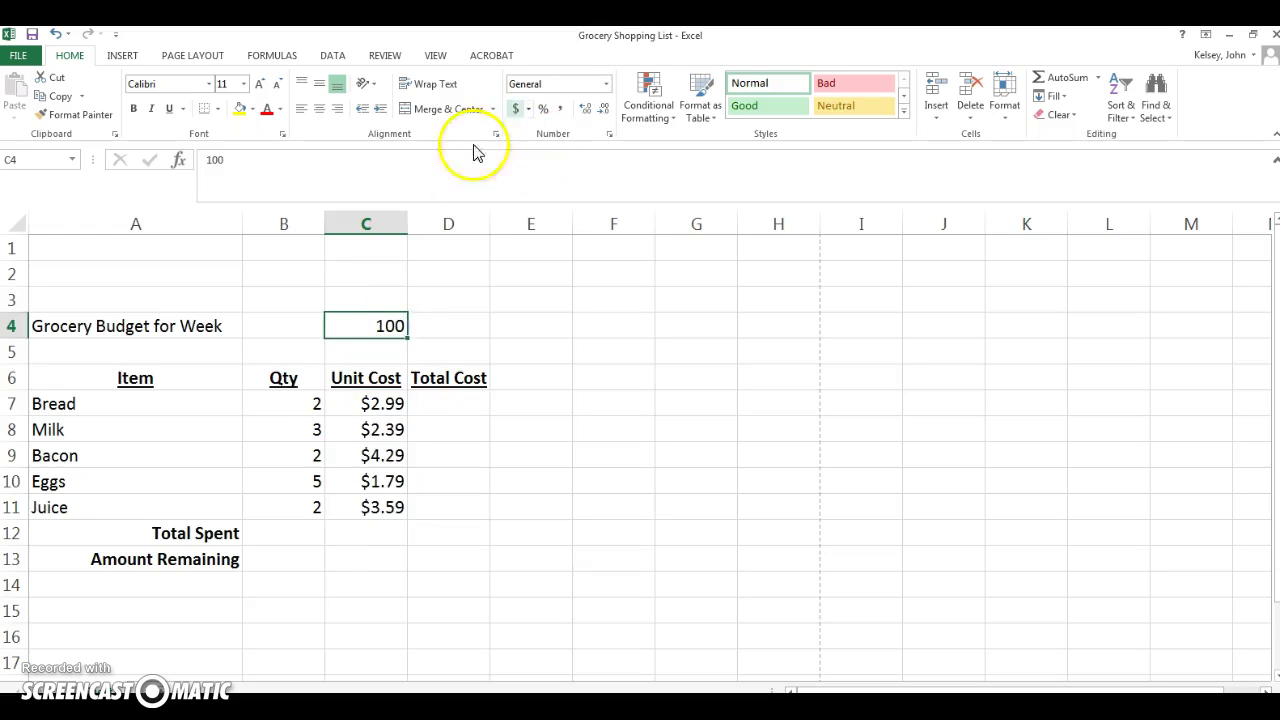
{"action": "left_click", "coordinate": [518, 107]}
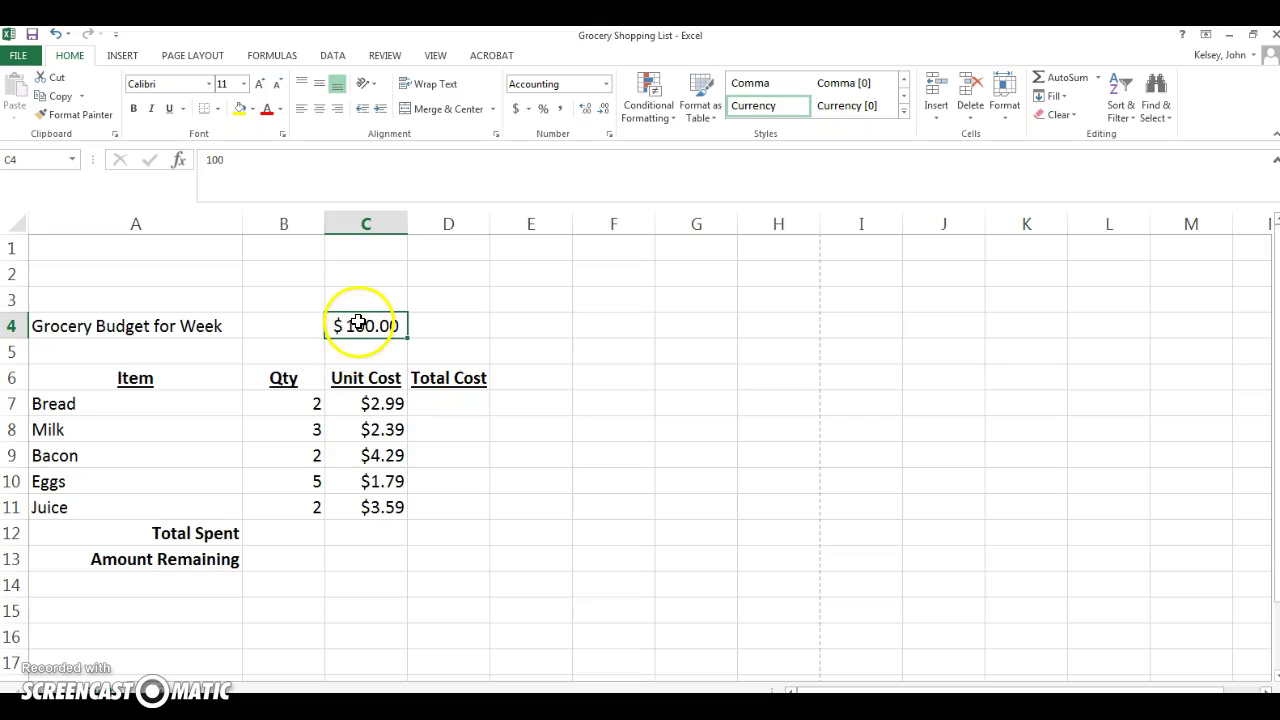
Enter the formula =B7*C7 in D7 to calculate the total cost of Bread.
{"action": "left_click", "coordinate": [430, 410]}
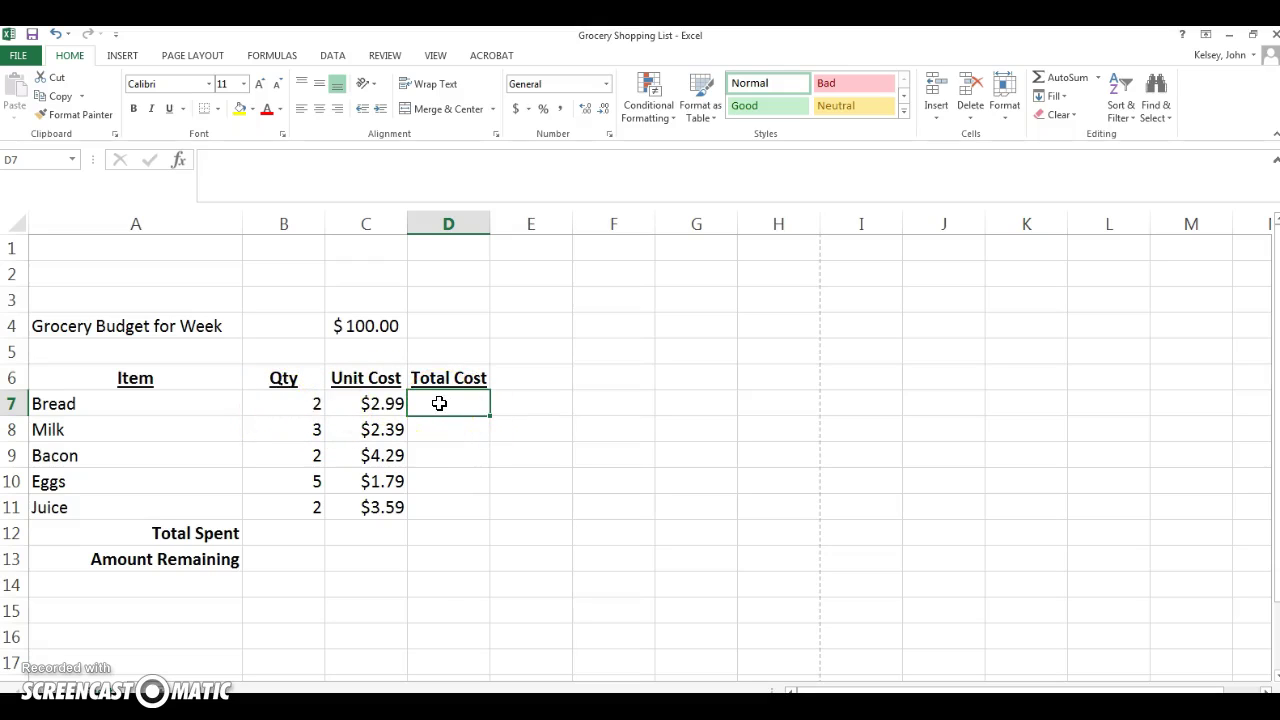
{"action": "type", "text": "="}
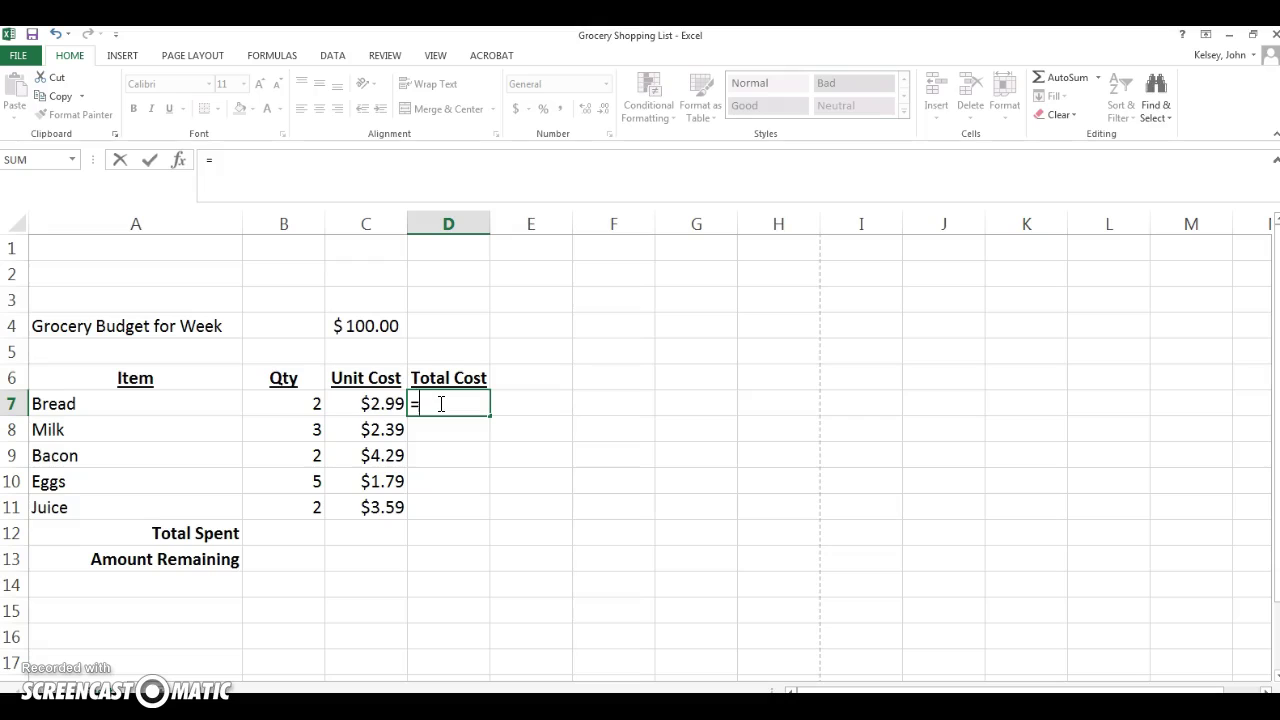
{"action": "left_click", "coordinate": [303, 401]}
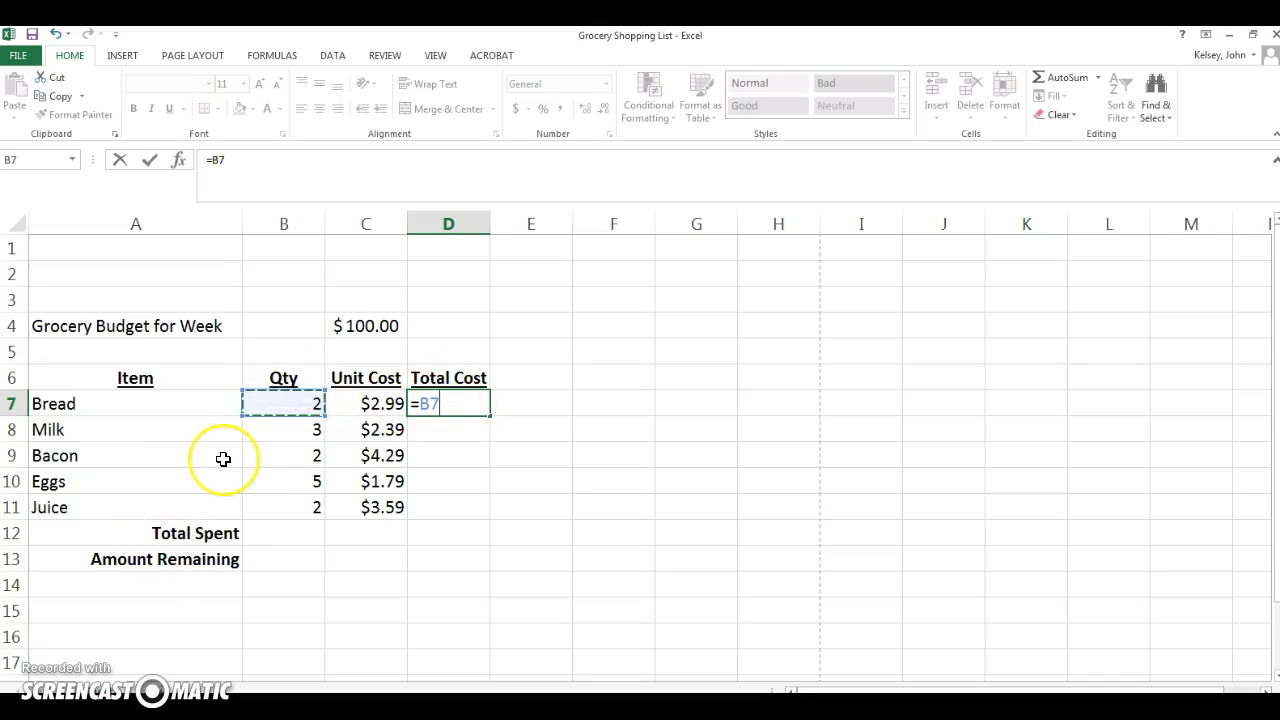
{"action": "left_click", "coordinate": [370, 404]}
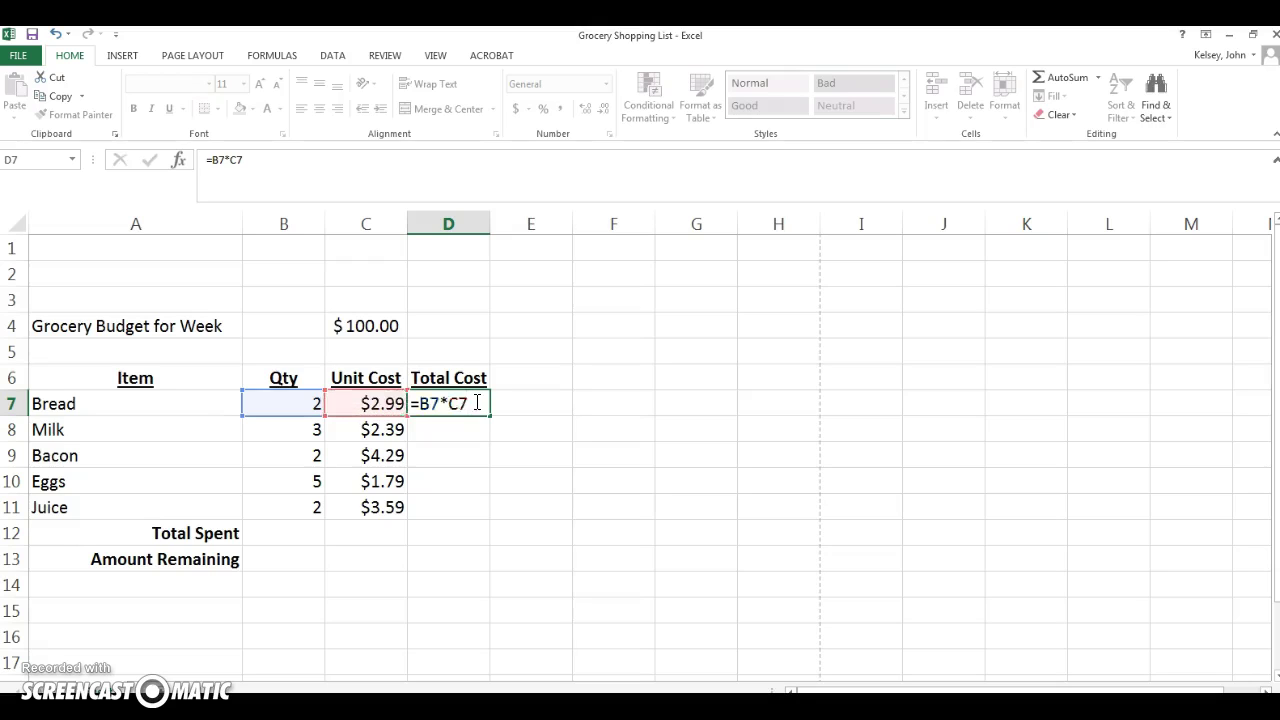
{"action": "key", "text": "Return"}
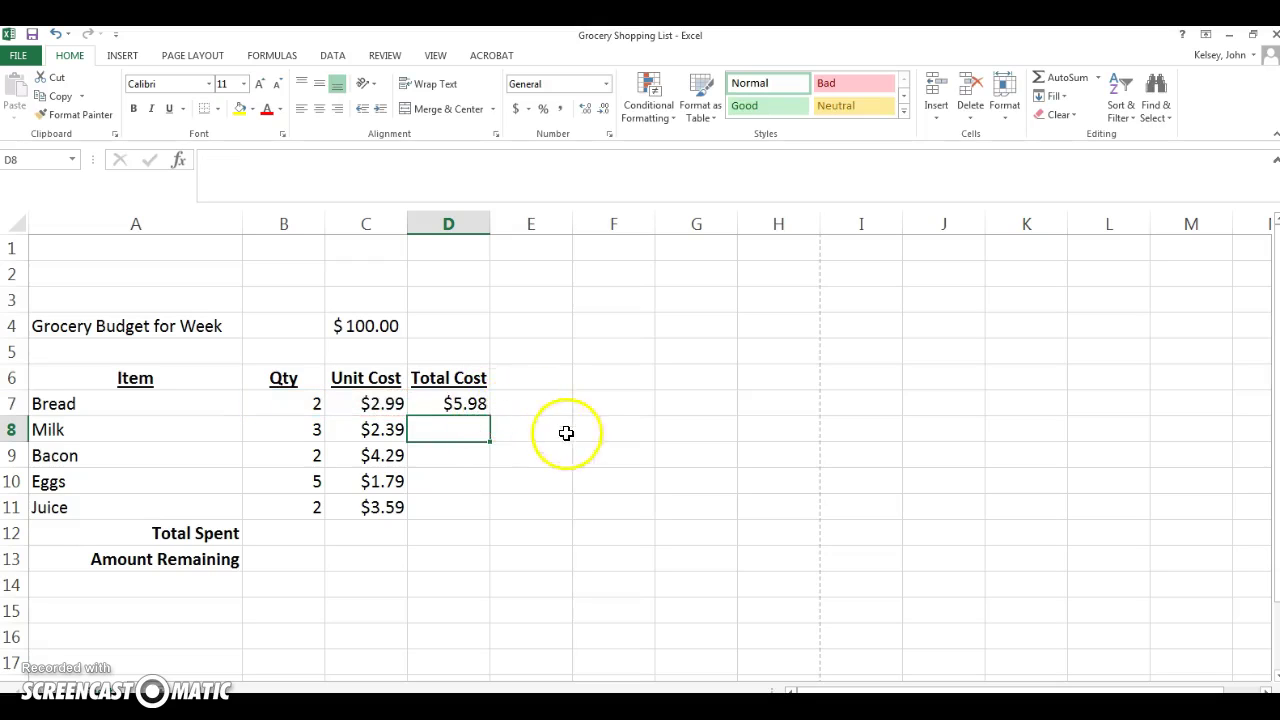
Copy the D7 total cost formula down through D11 for the remaining grocery items.
{"action": "left_click", "coordinate": [465, 403]}
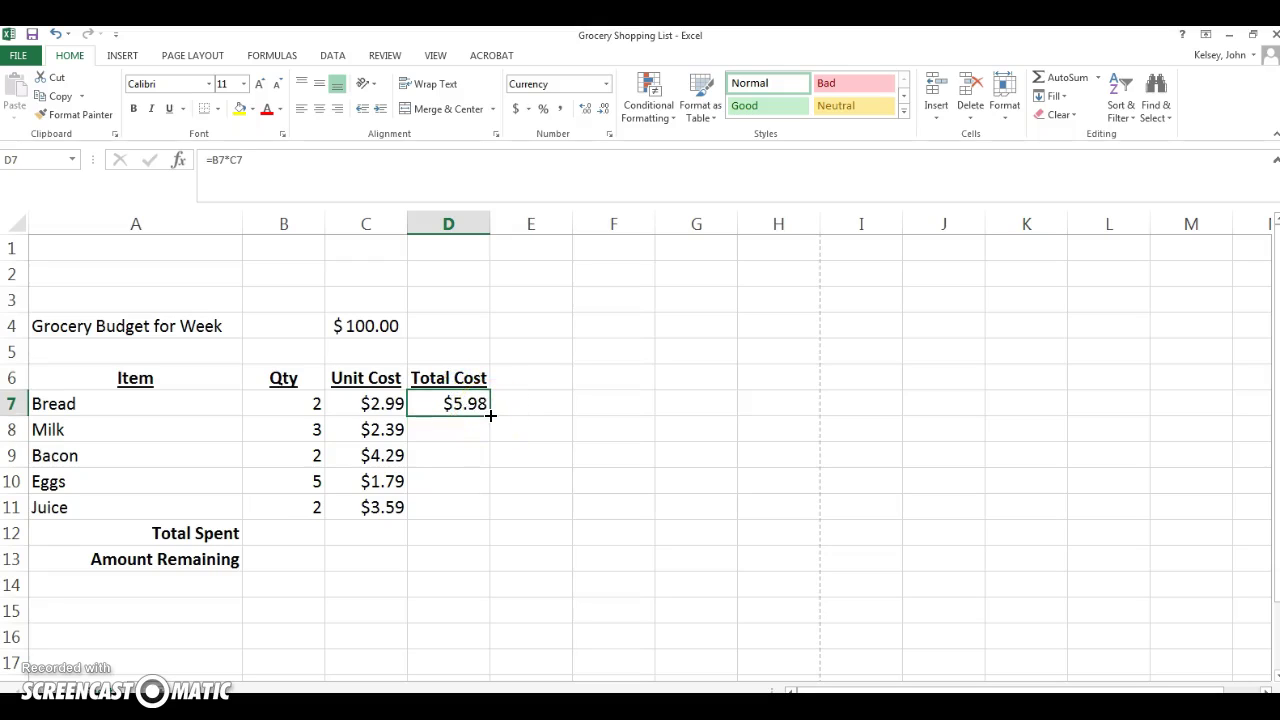
{"action": "double_click", "coordinate": [466, 403]}
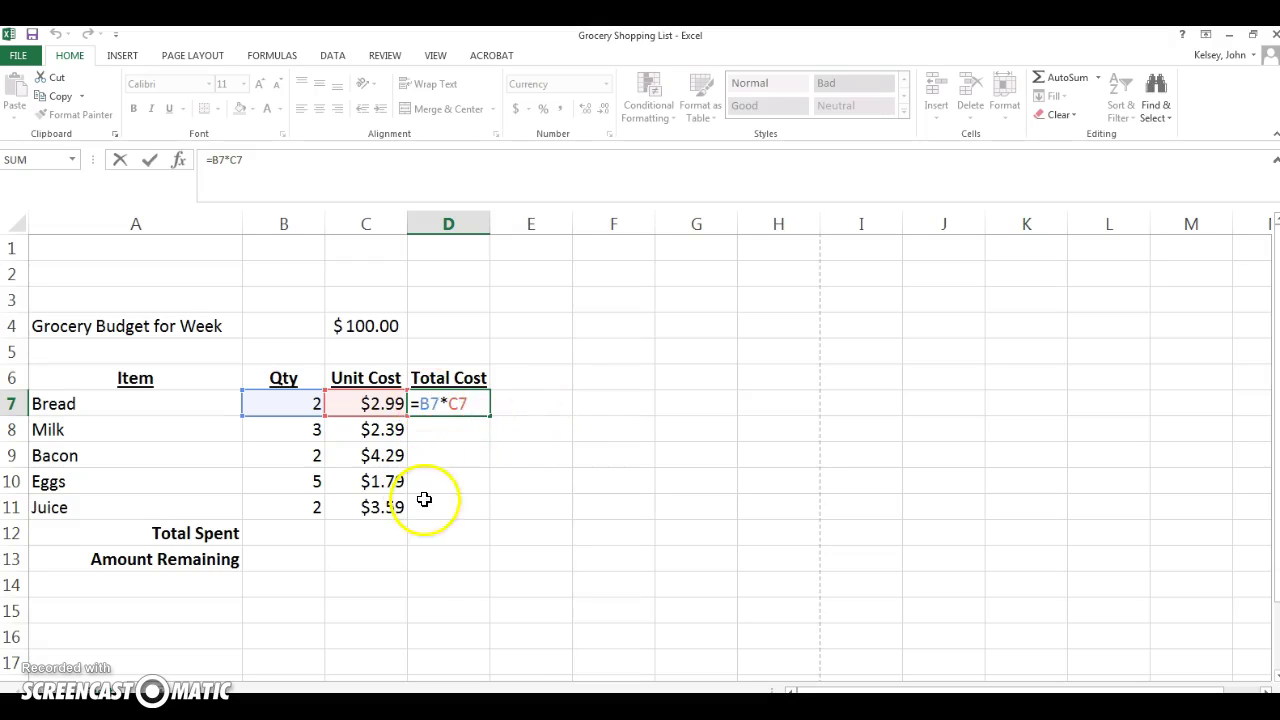
{"action": "key", "text": "ctrl+Return"}
{"action": "left_click_drag", "start_coordinate": [491, 416], "coordinate": [478, 513]}
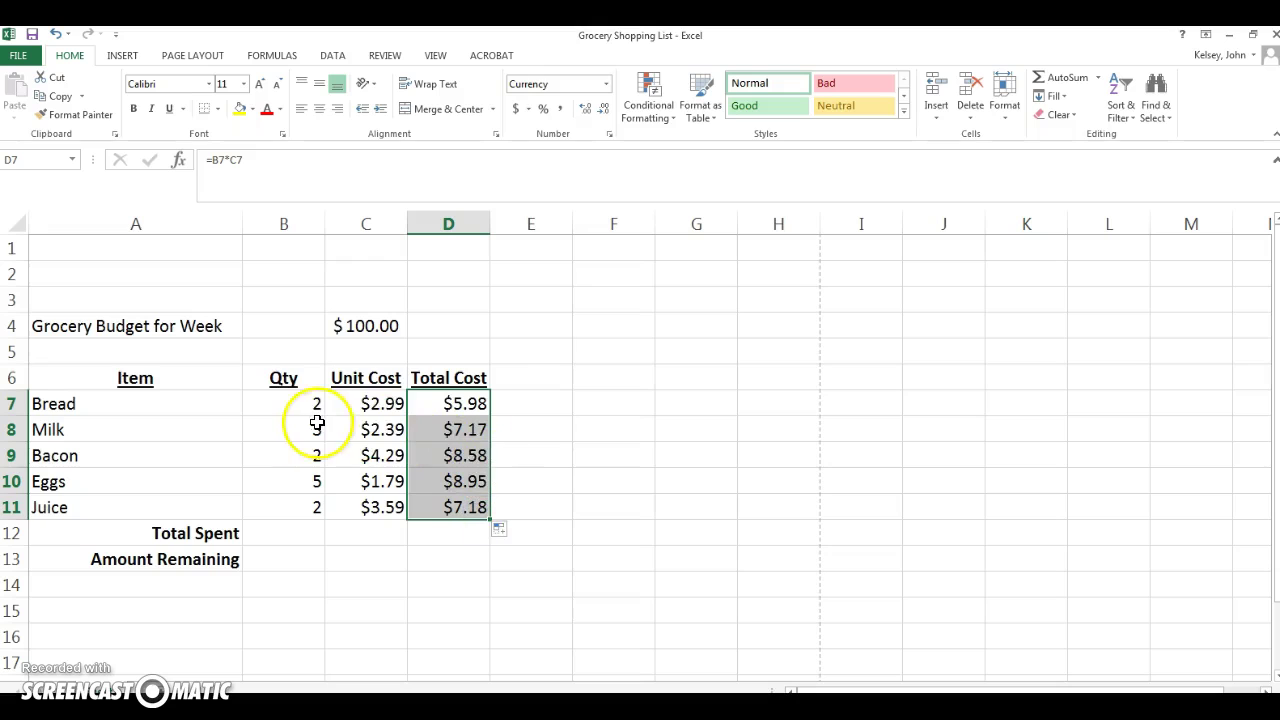
Show the worksheet's formulas to check the ones copied into the Total Cost column, and switch back to values.
{"action": "left_click", "coordinate": [470, 428]}
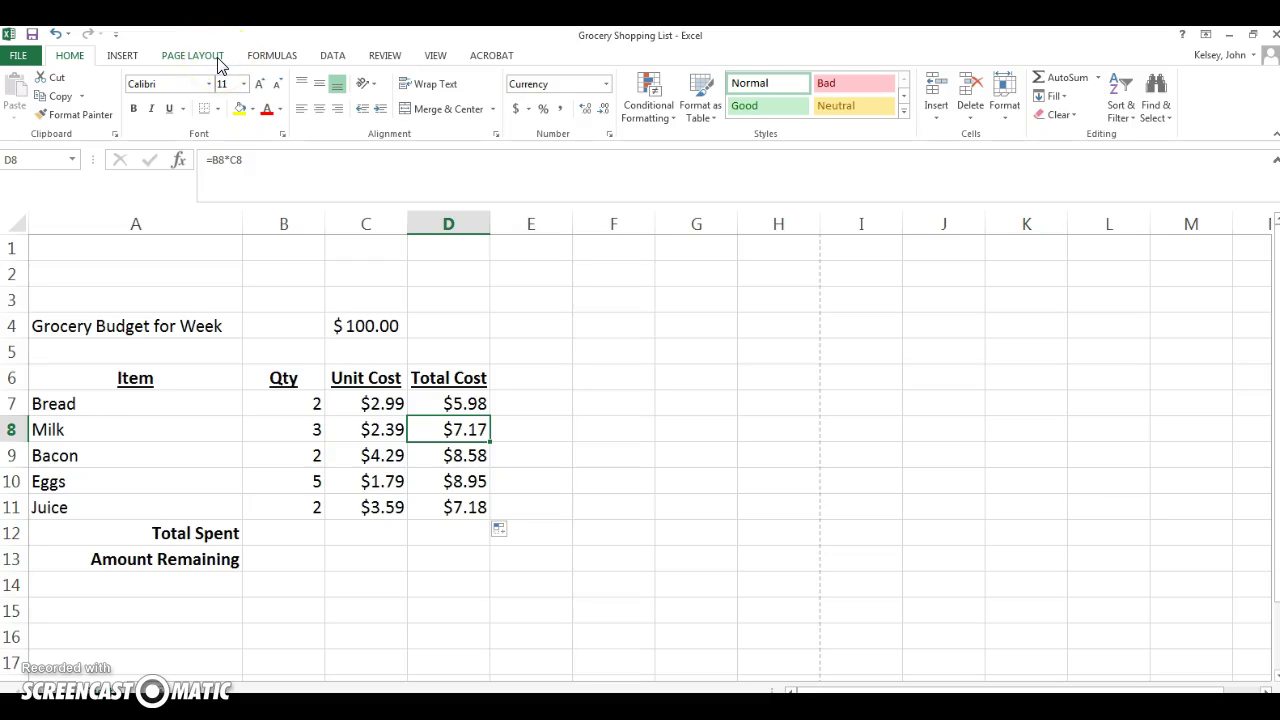
{"action": "left_click", "coordinate": [270, 60]}
{"action": "left_click", "coordinate": [271, 60]}
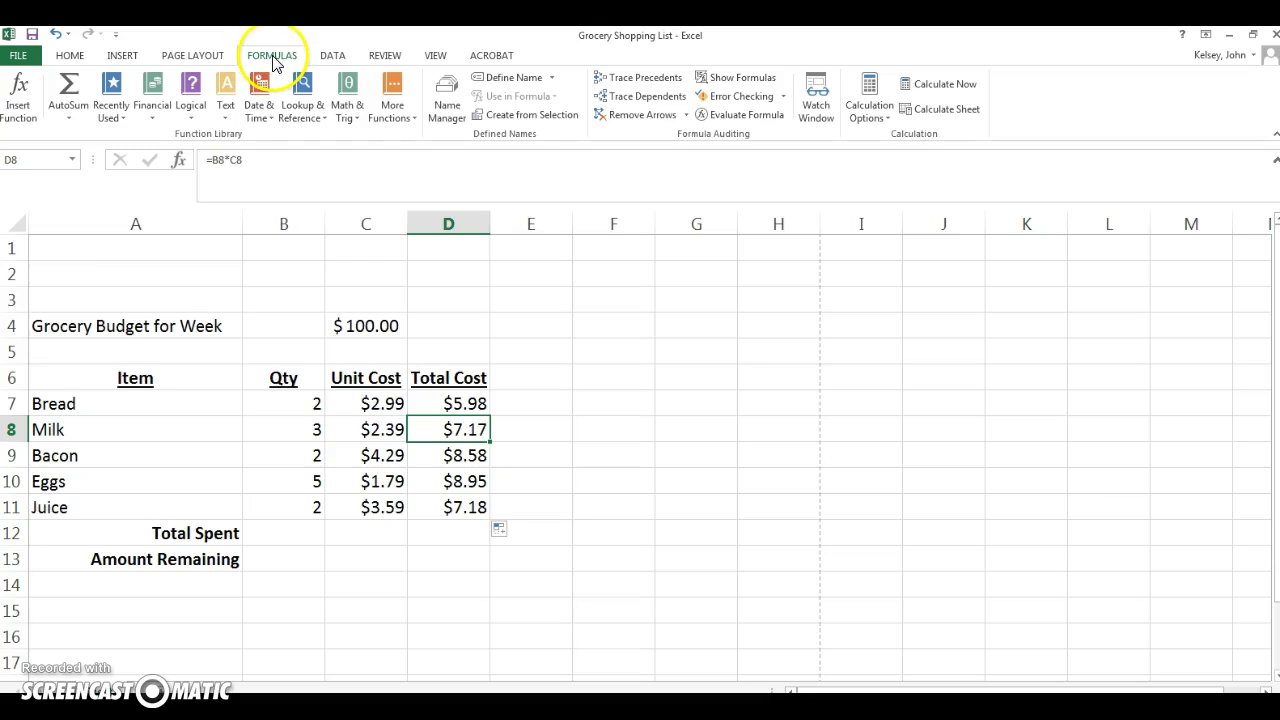
{"action": "left_click", "coordinate": [739, 77]}
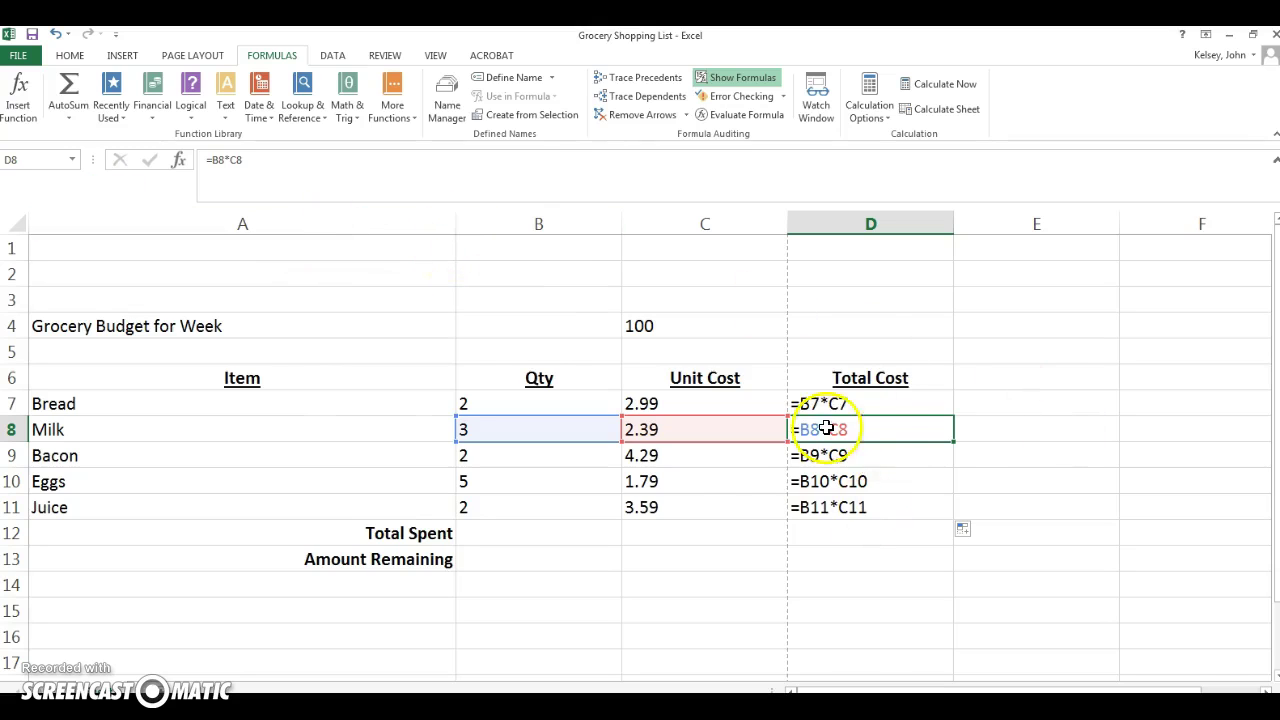
{"action": "left_click", "coordinate": [745, 80]}
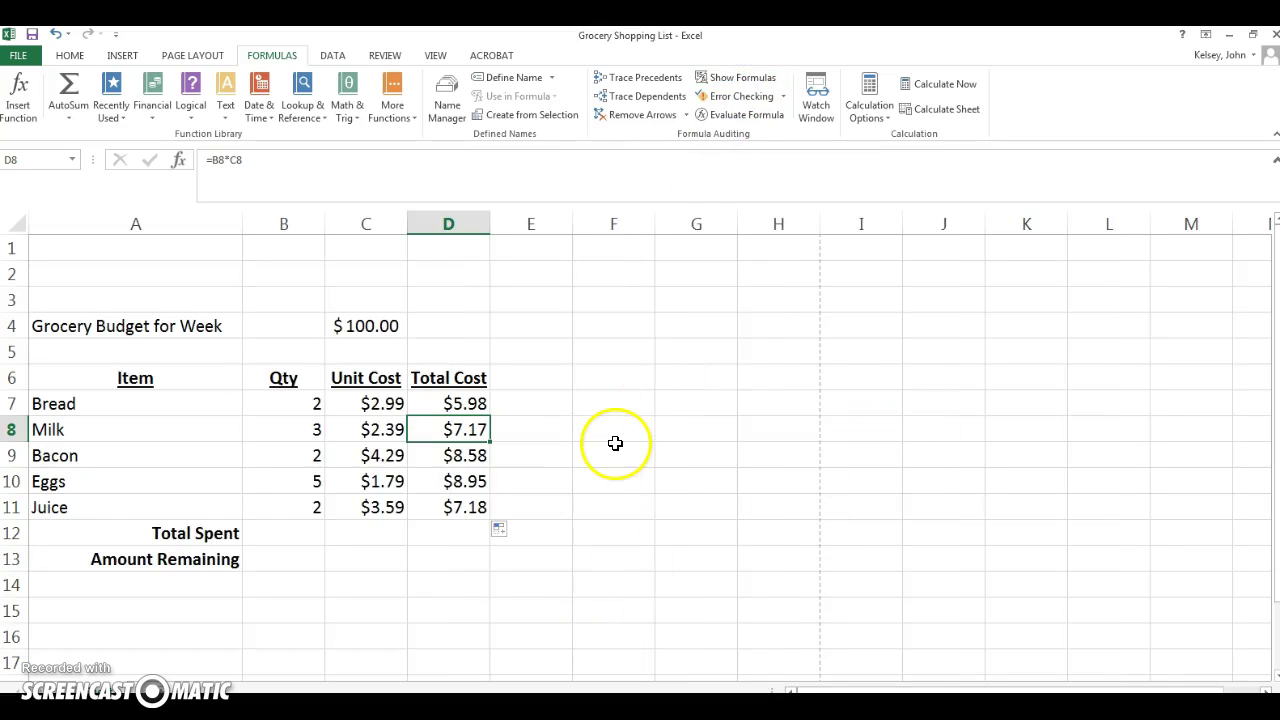
{"action": "left_click", "coordinate": [449, 530]}
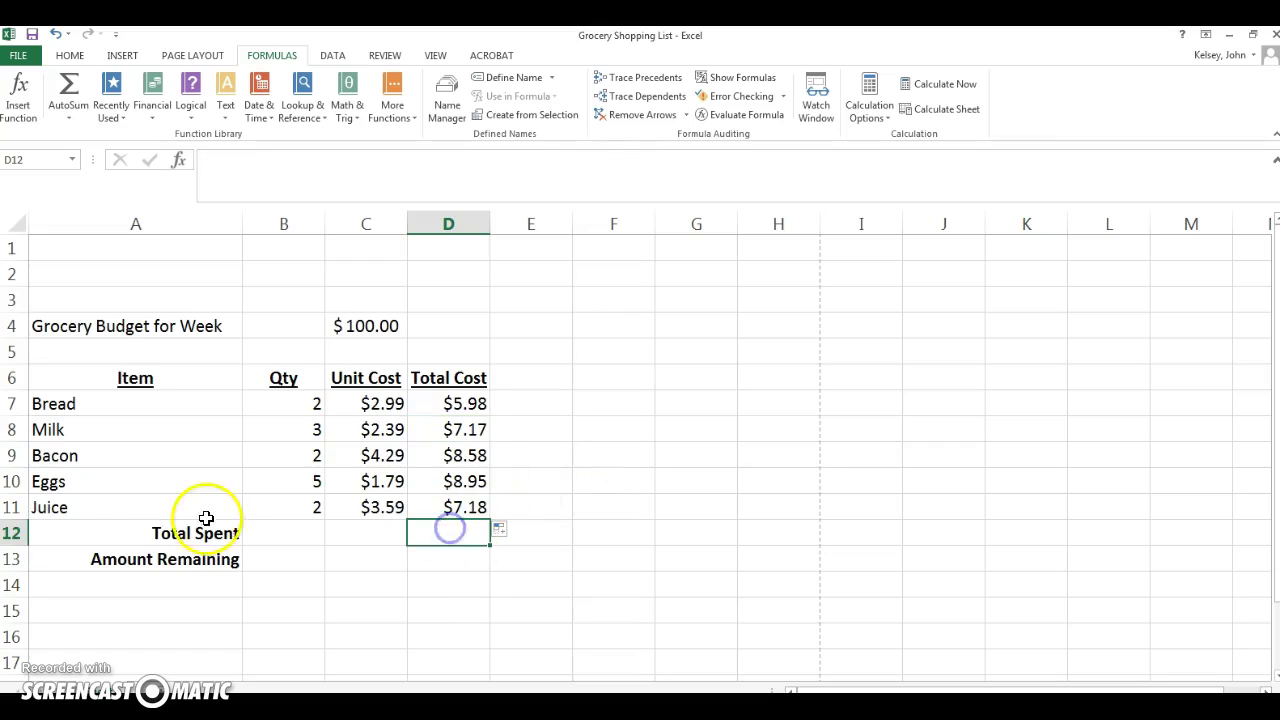
{"action": "left_click", "coordinate": [440, 531]}
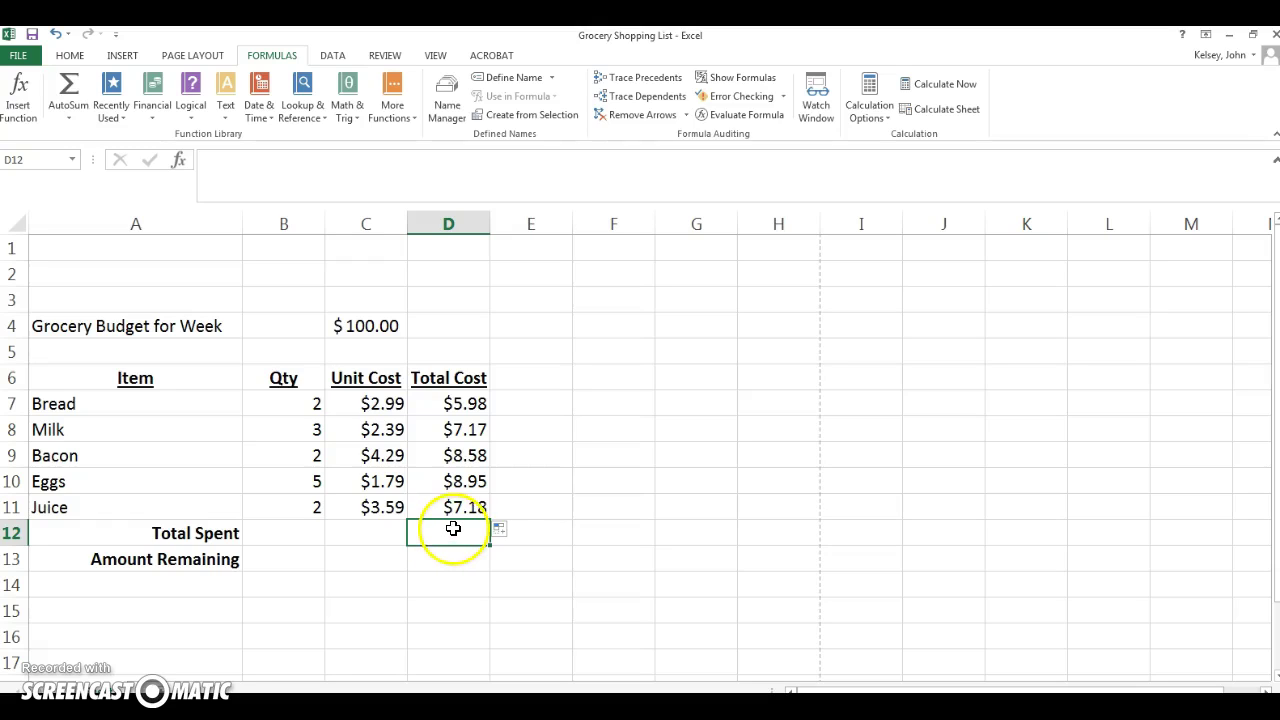
{"action": "left_click", "coordinate": [485, 438]}
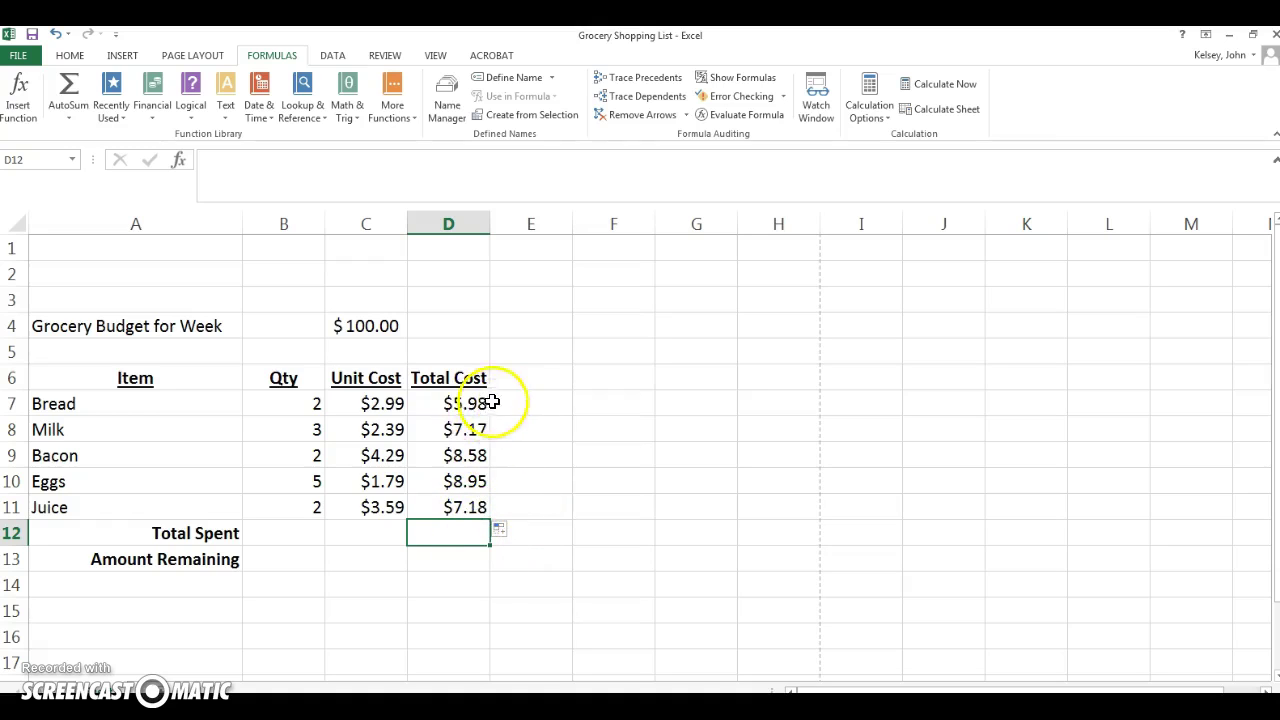
{"action": "left_click", "coordinate": [460, 404]}
{"action": "left_click", "coordinate": [470, 432]}
{"action": "left_click", "coordinate": [470, 457]}
{"action": "left_click", "coordinate": [470, 483]}
{"action": "left_click", "coordinate": [470, 509]}
{"action": "left_click", "coordinate": [471, 530]}
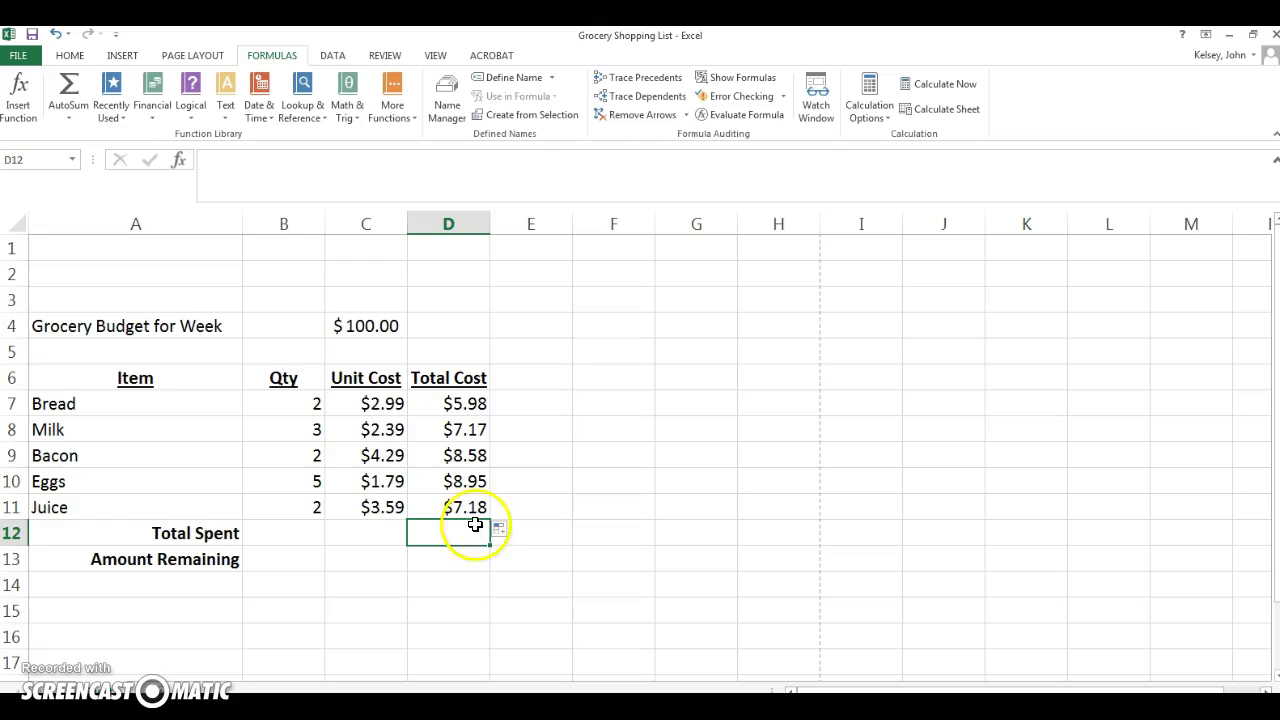
Calculate the total spent in D12 by summing the total costs with =SUM(D7:D11).
{"action": "left_click", "coordinate": [68, 58]}
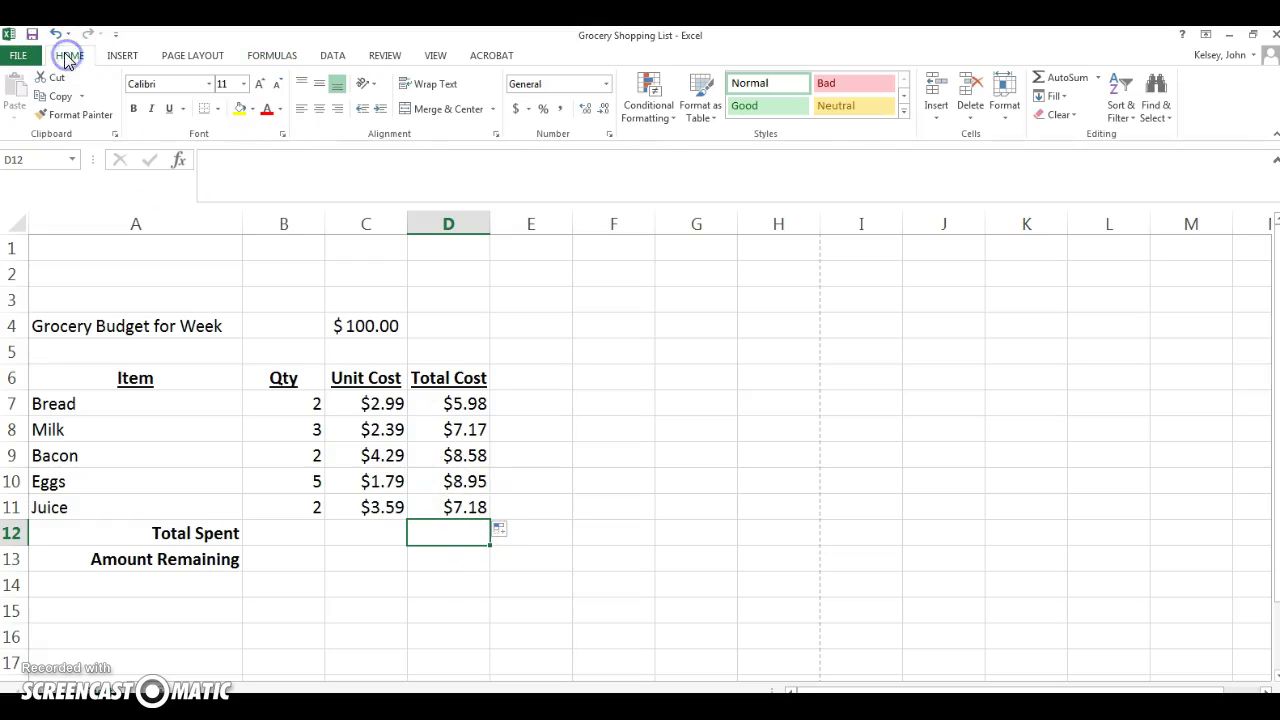
{"action": "left_click", "coordinate": [450, 555]}
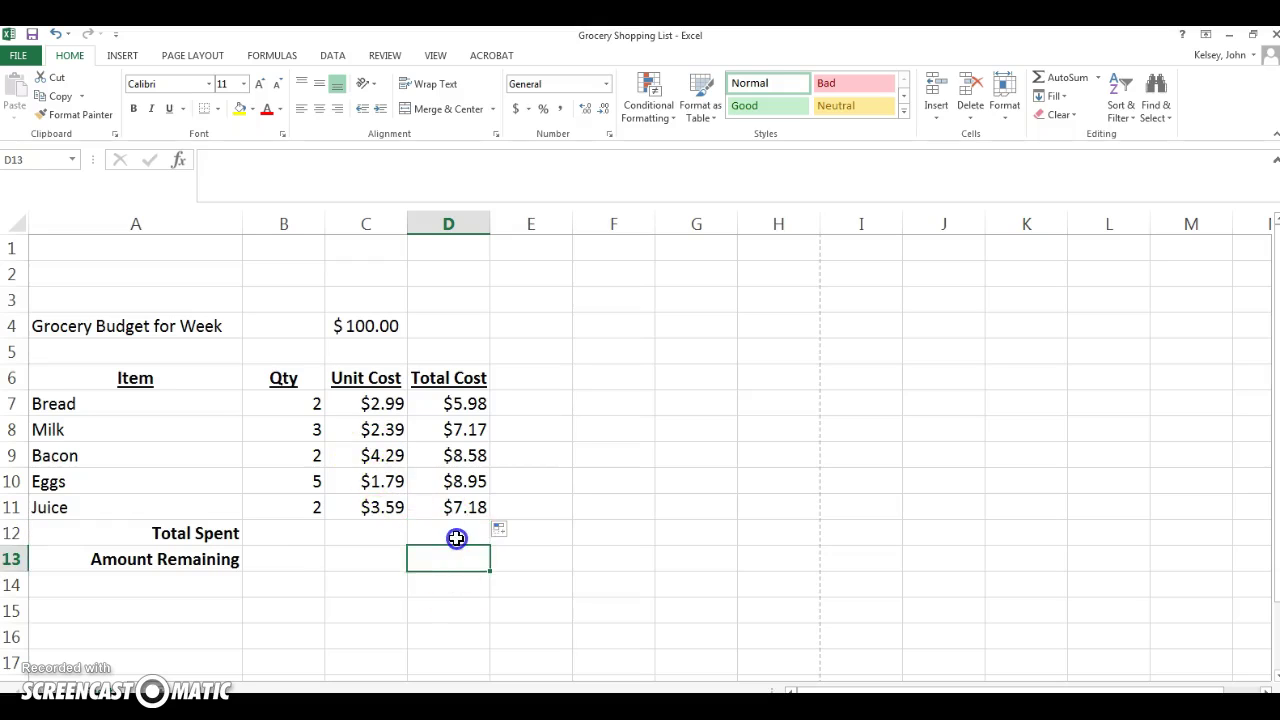
{"action": "left_click", "coordinate": [455, 536]}
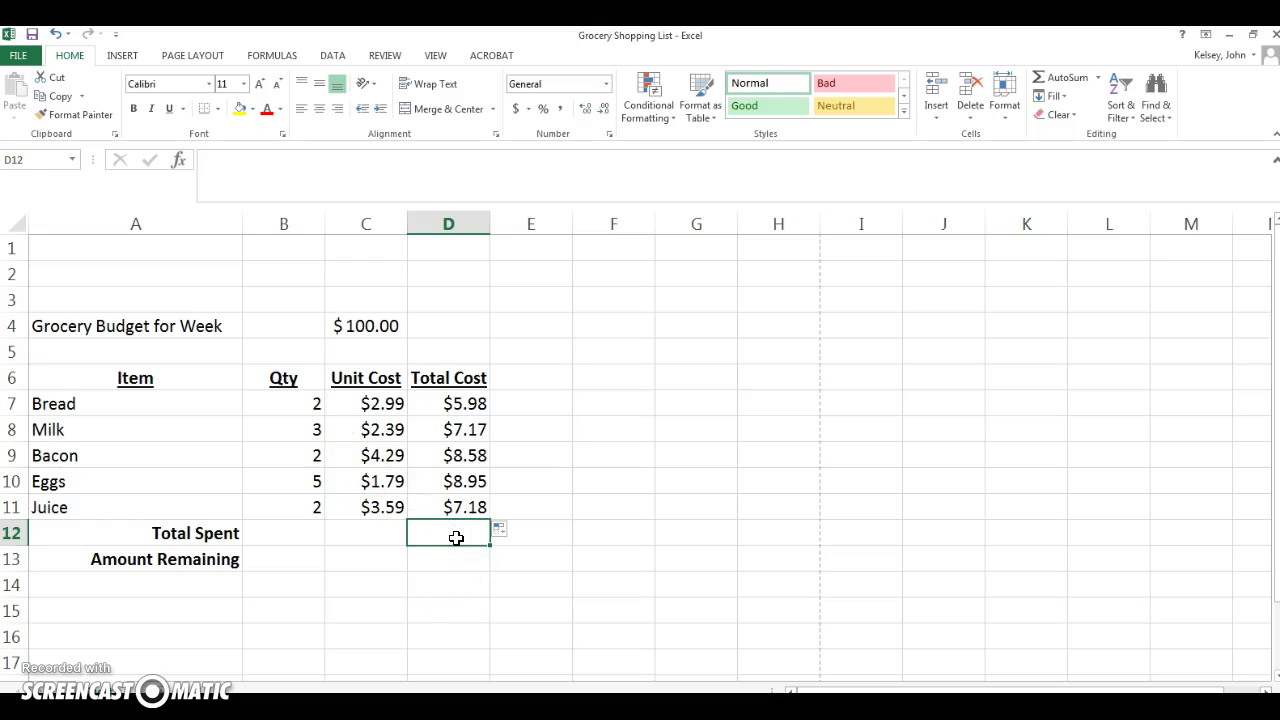
{"action": "left_click", "coordinate": [1099, 80]}
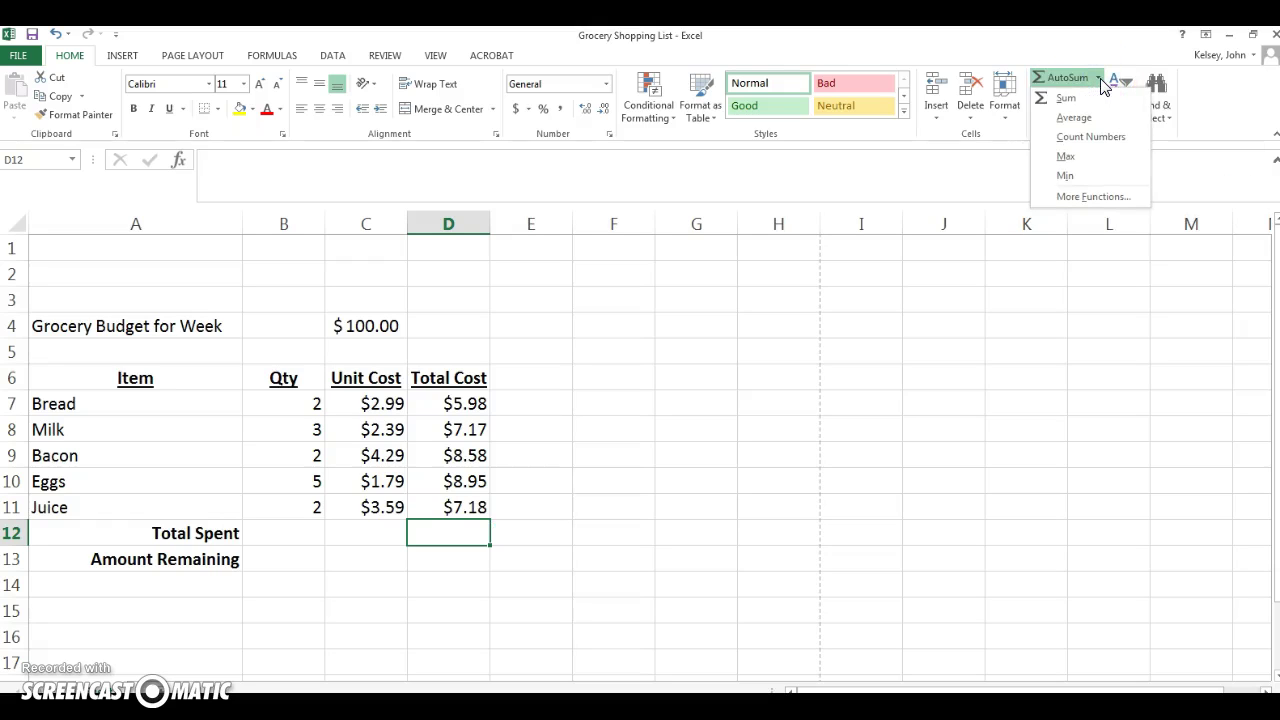
{"action": "left_click", "coordinate": [1065, 102]}
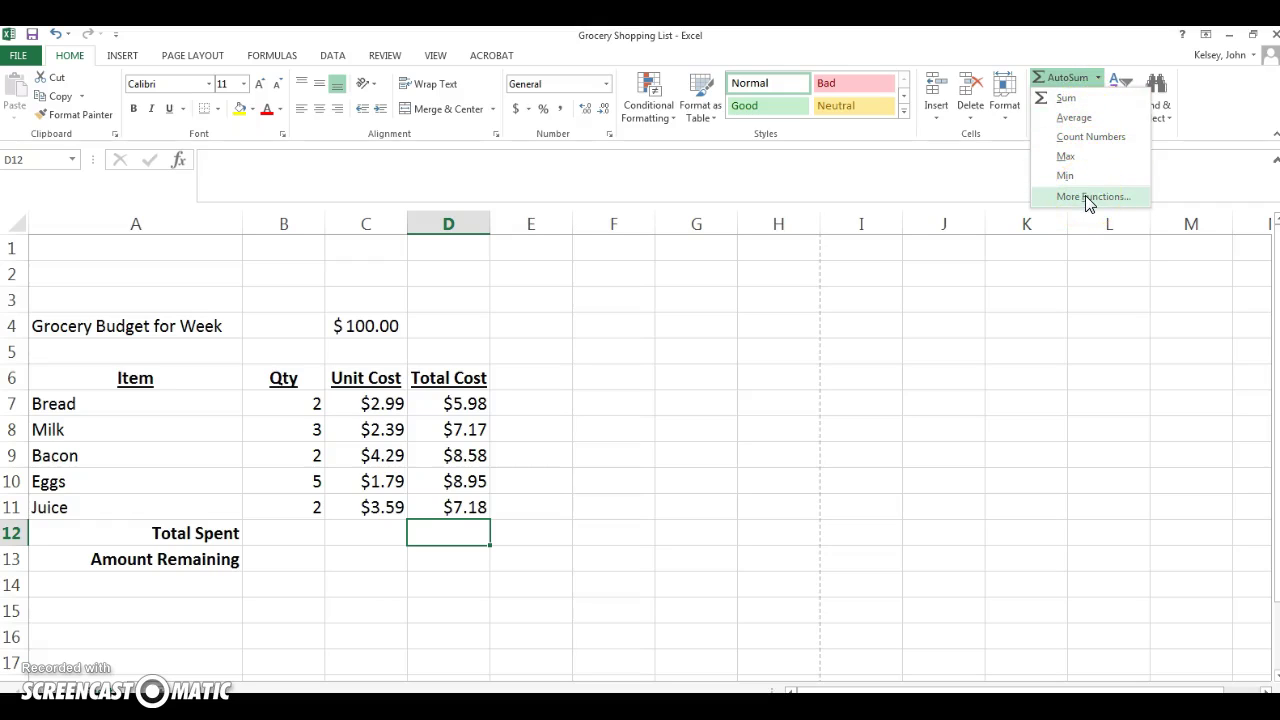
{"action": "left_click", "coordinate": [1087, 102]}
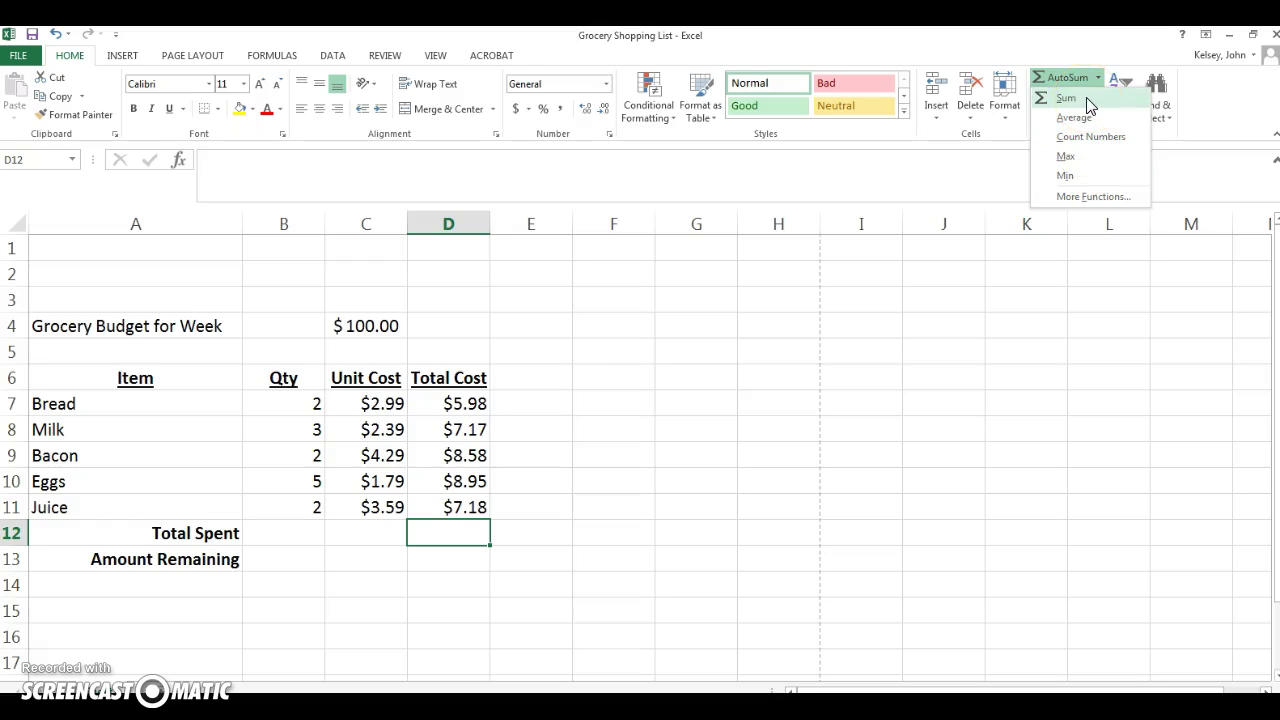
{"action": "left_click", "coordinate": [1088, 103]}
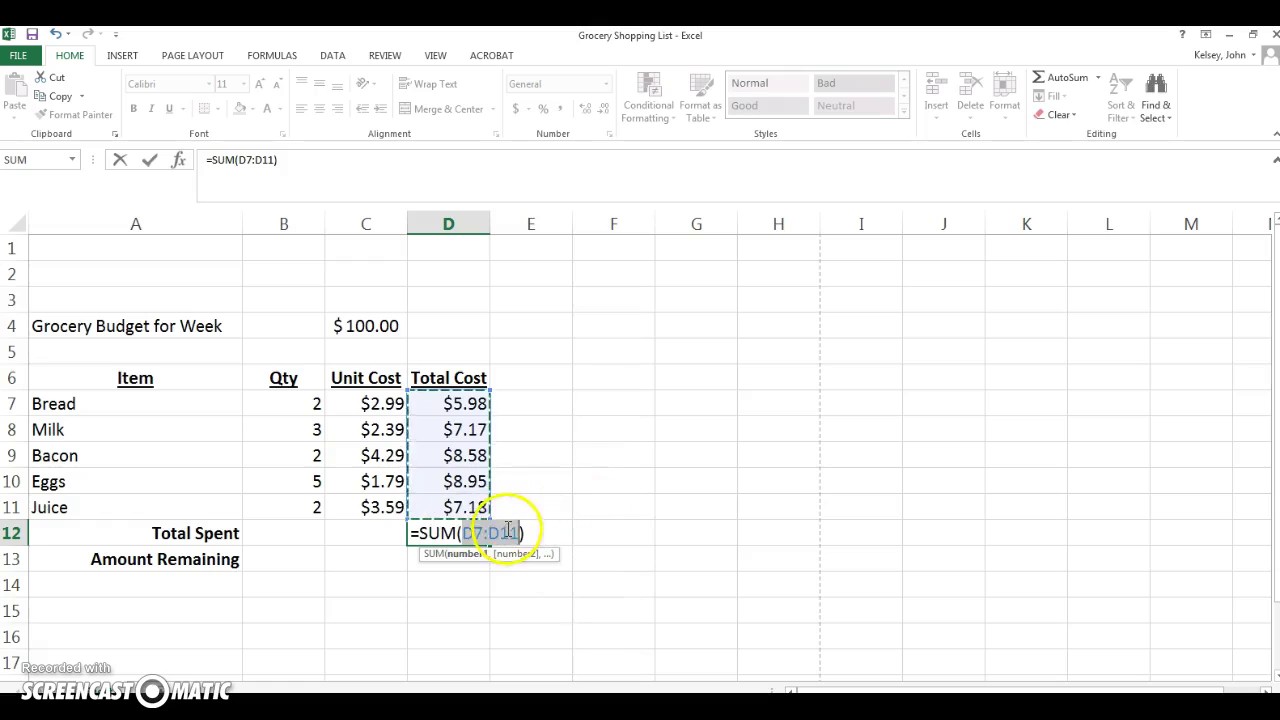
{"action": "left_click", "coordinate": [452, 402]}
{"action": "left_click_drag", "start_coordinate": [451, 423], "coordinate": [455, 509]}
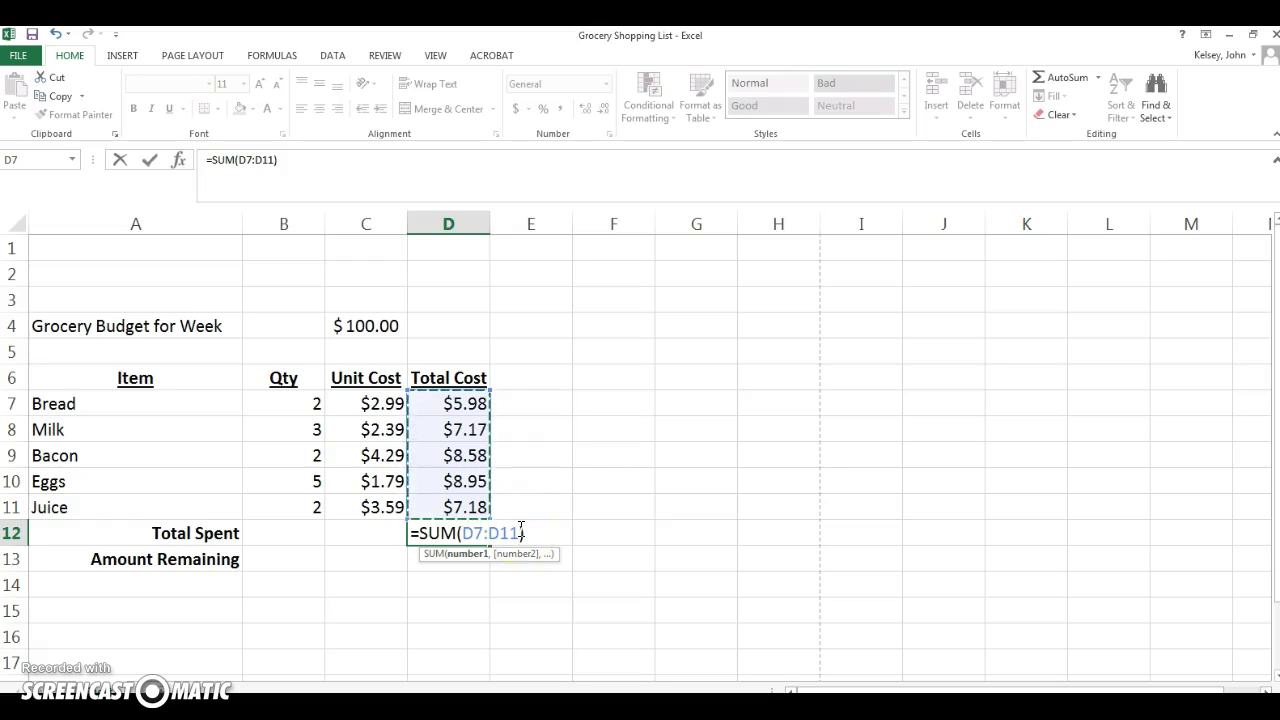
{"action": "key", "text": "Return"}
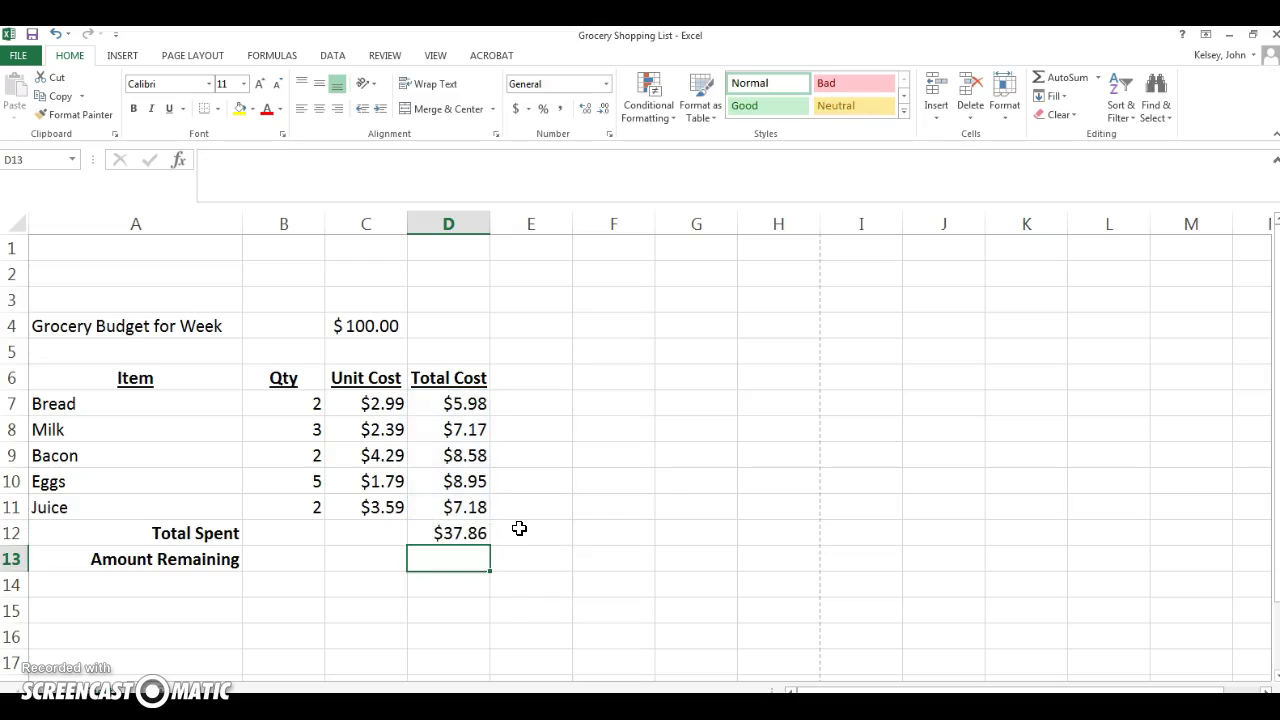
{"action": "left_click", "coordinate": [465, 533]}
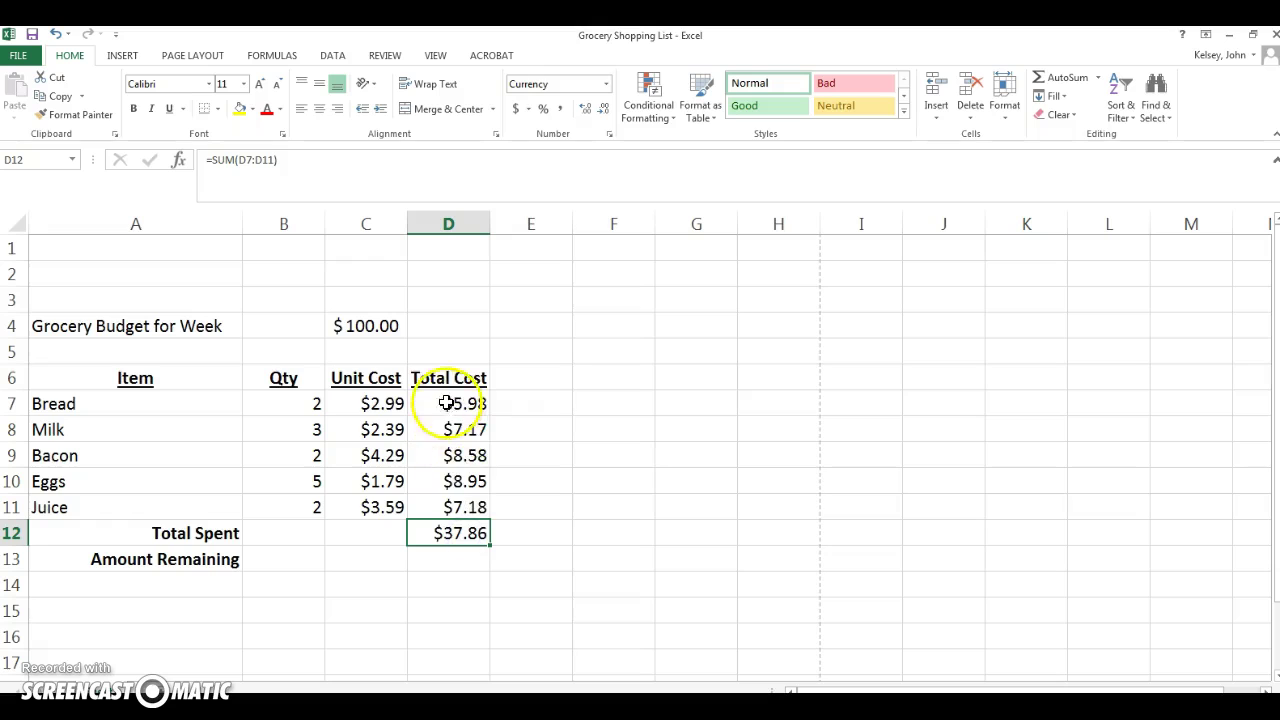
Enter the formula =C4-D12 in D13 to calculate the amount remaining from the weekly grocery budget.
{"action": "left_click", "coordinate": [447, 557]}
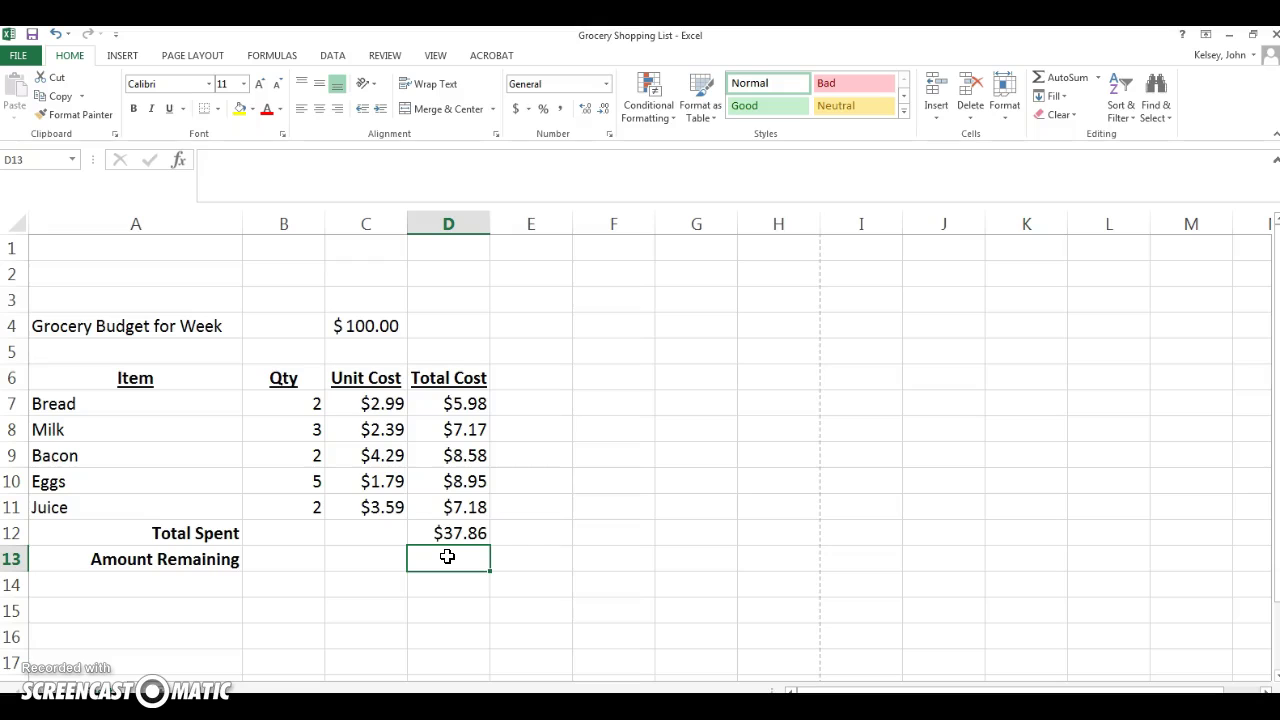
{"action": "left_click", "coordinate": [452, 533]}
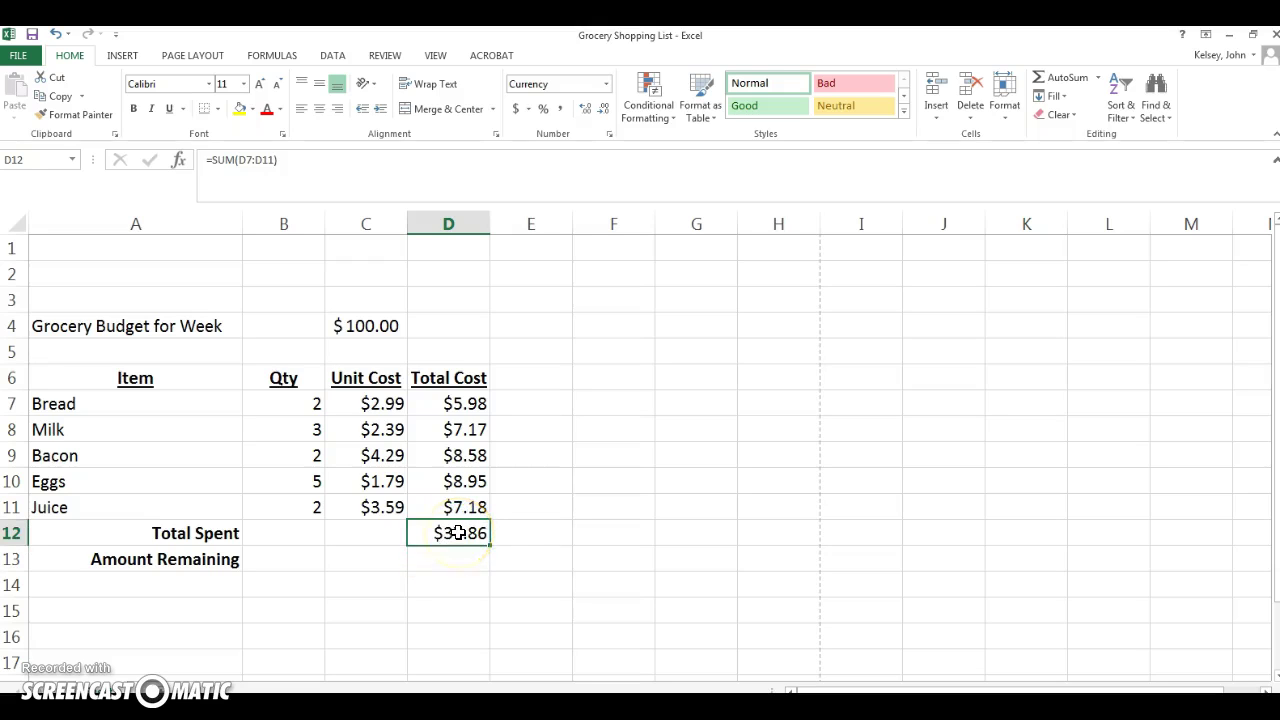
{"action": "left_click", "coordinate": [366, 325]}
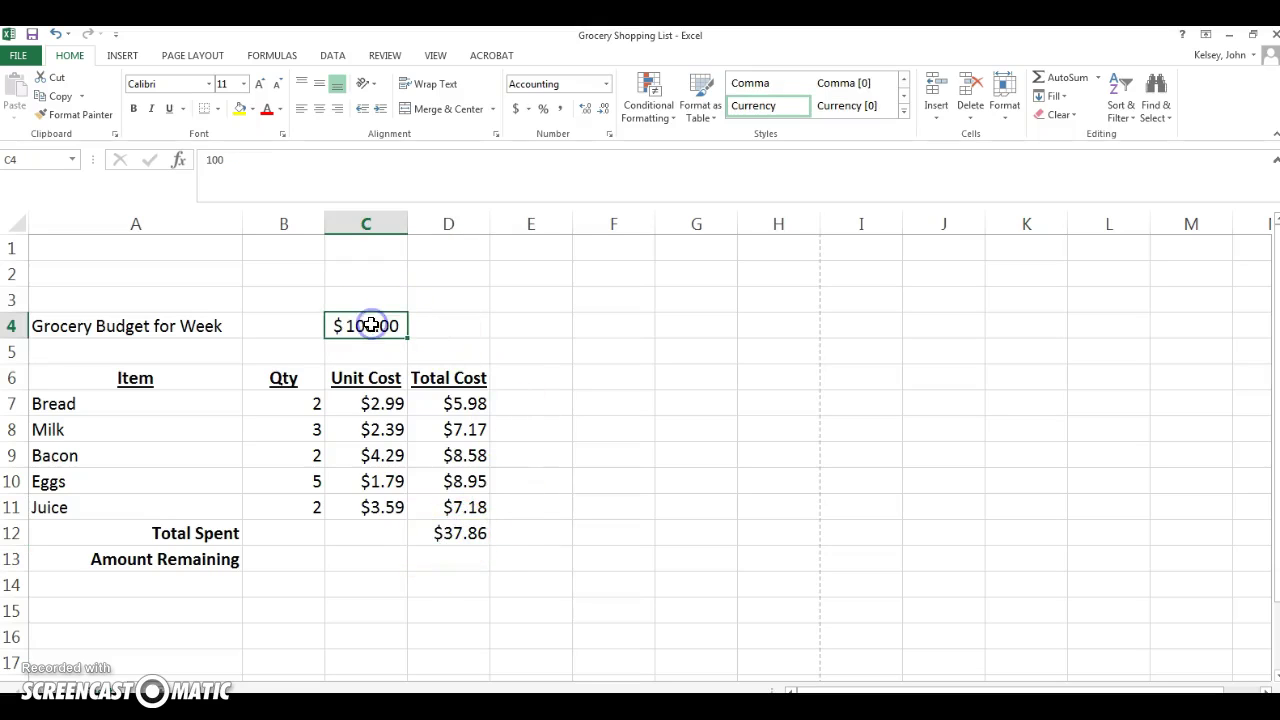
{"action": "left_click", "coordinate": [449, 559]}
{"action": "type", "text": "="}
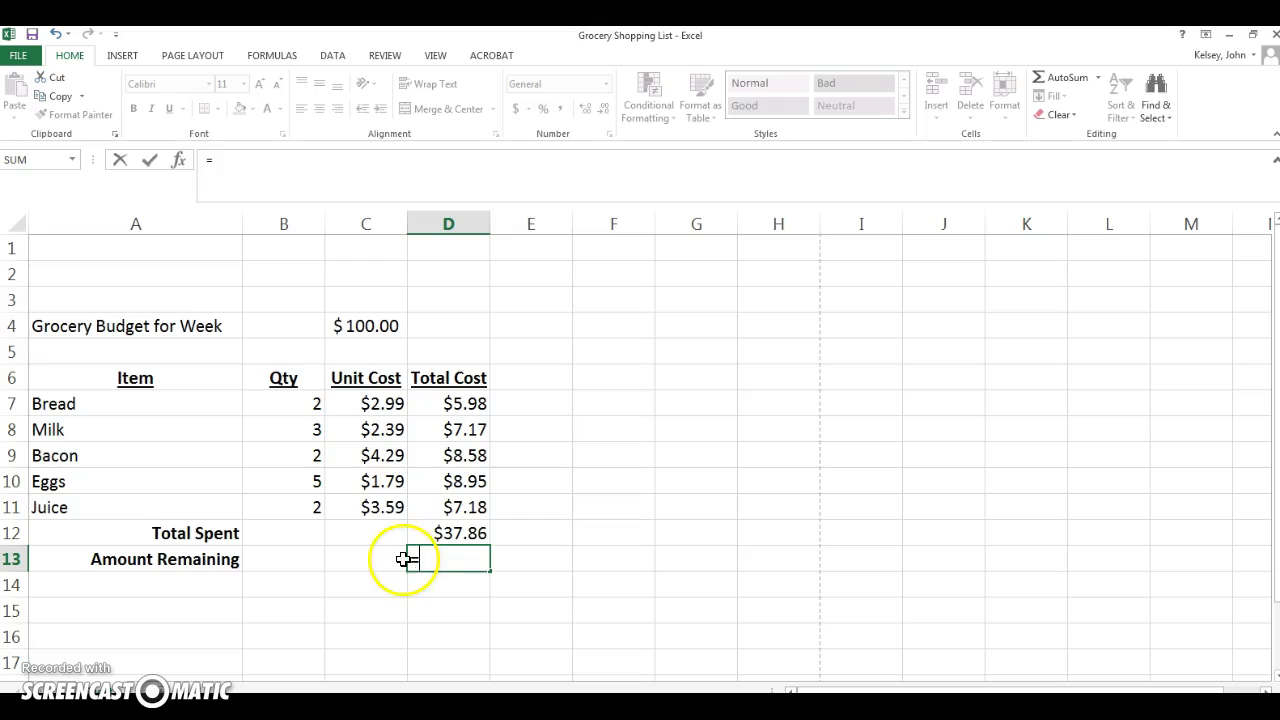
{"action": "left_click", "coordinate": [383, 326]}
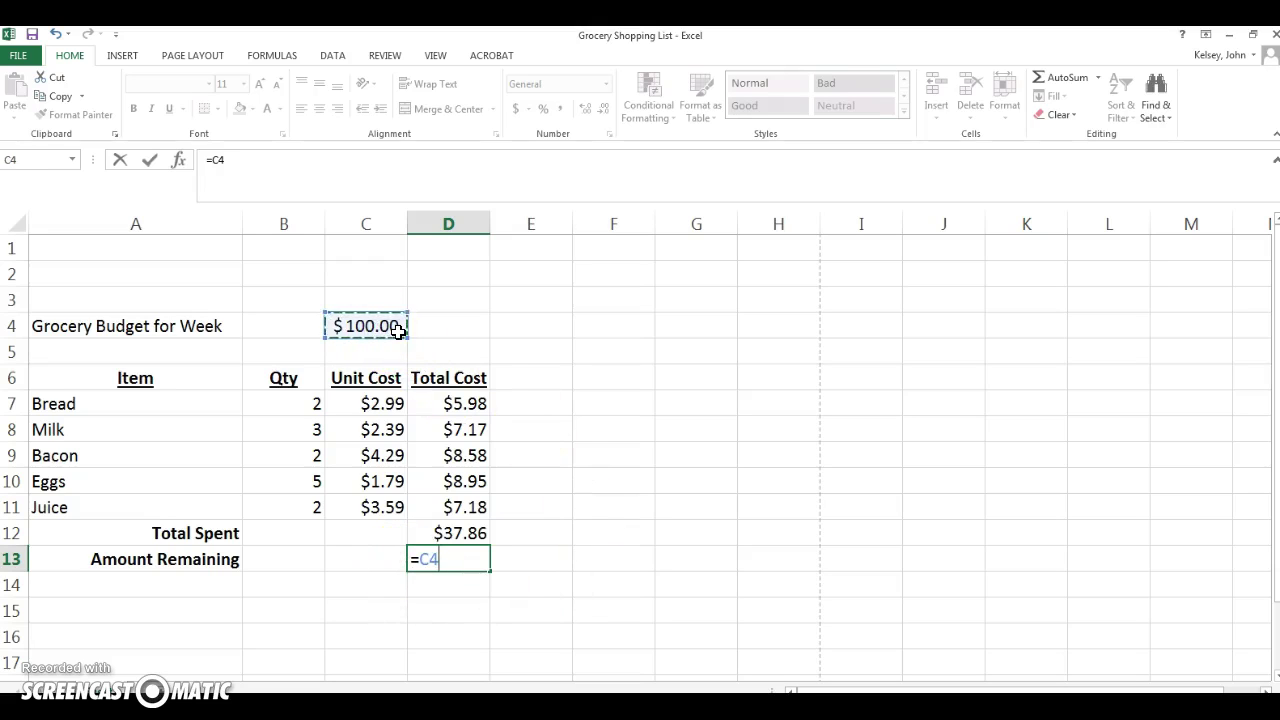
{"action": "type", "text": "-"}
{"action": "left_click", "coordinate": [456, 531]}
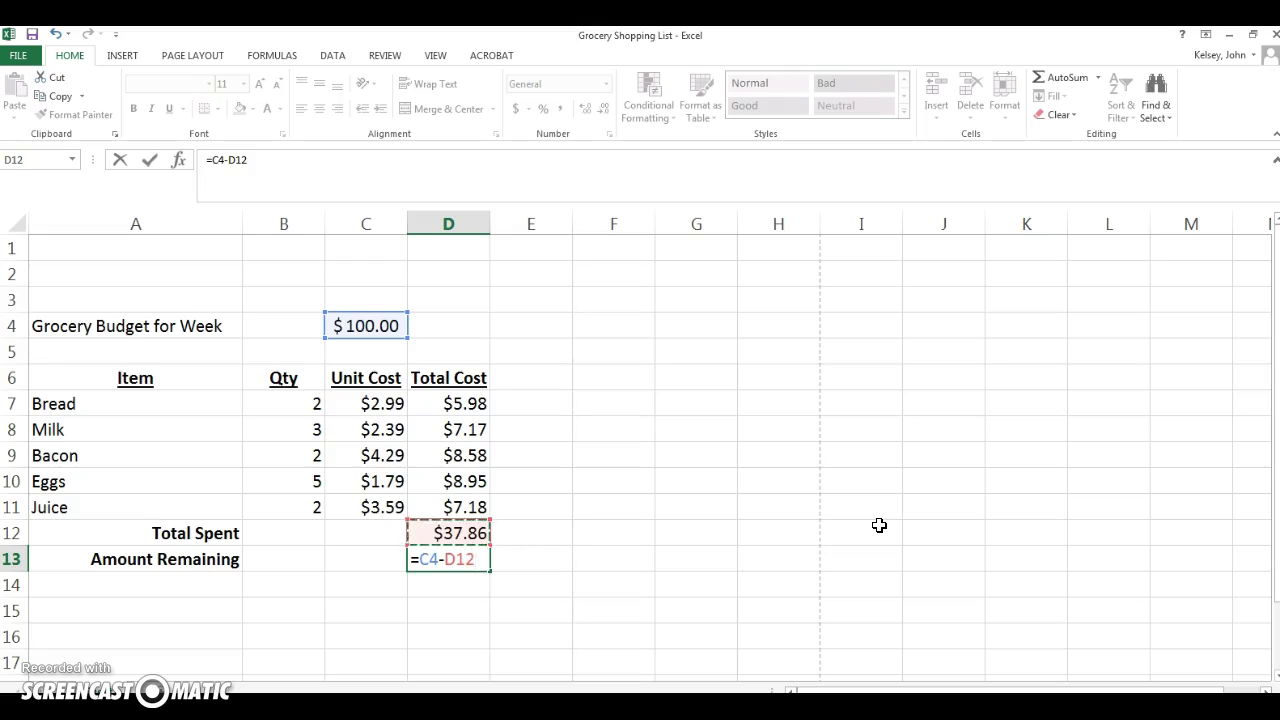
{"action": "key", "text": "Return"}
{"action": "left_click", "coordinate": [869, 525]}
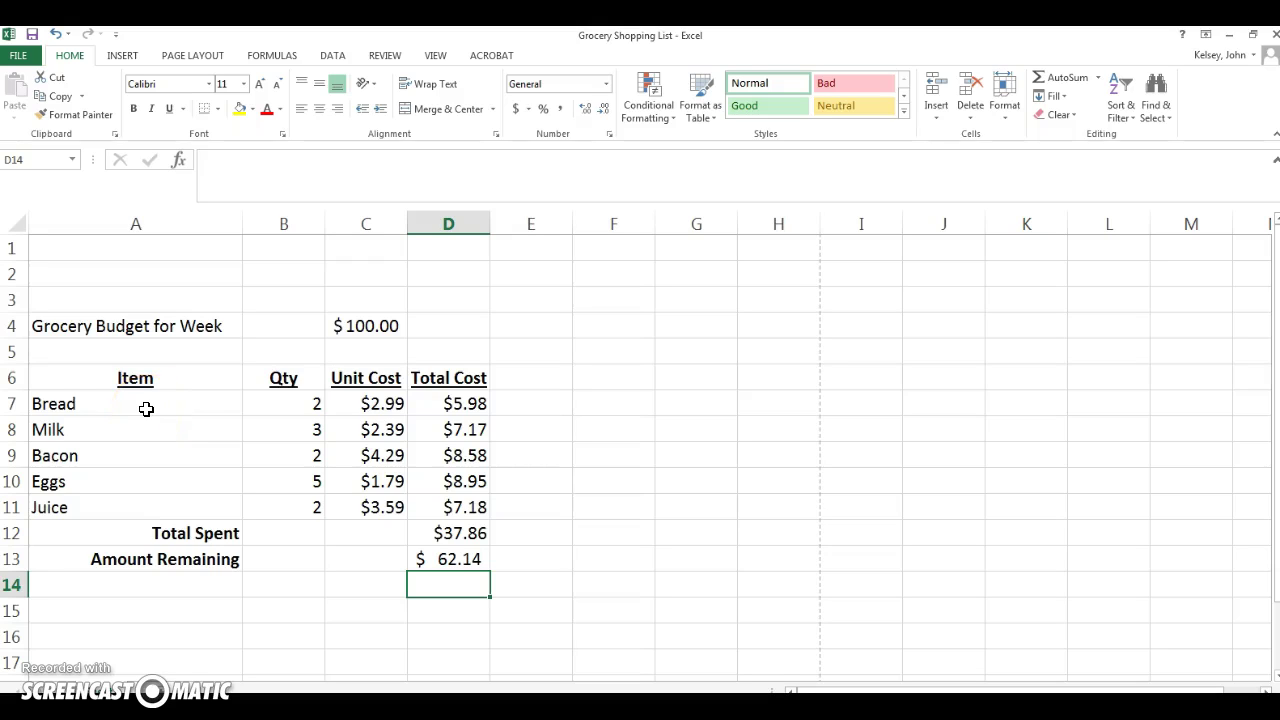
Insert a 2-D pie chart of the items in A7:A11 and total costs in D7:D11, and place it beside the table.
{"action": "left_click_drag", "start_coordinate": [146, 408], "coordinate": [154, 509]}
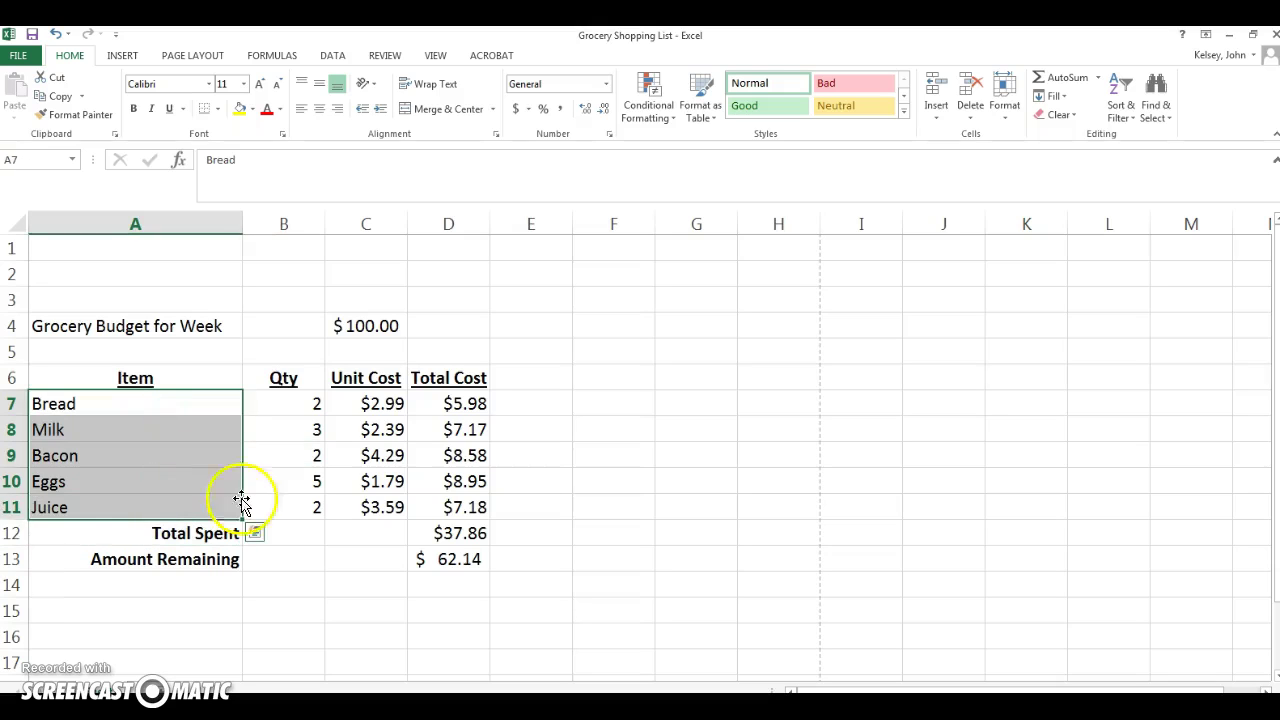
{"action": "left_click_drag", "start_coordinate": [448, 405], "coordinate": [452, 503]}
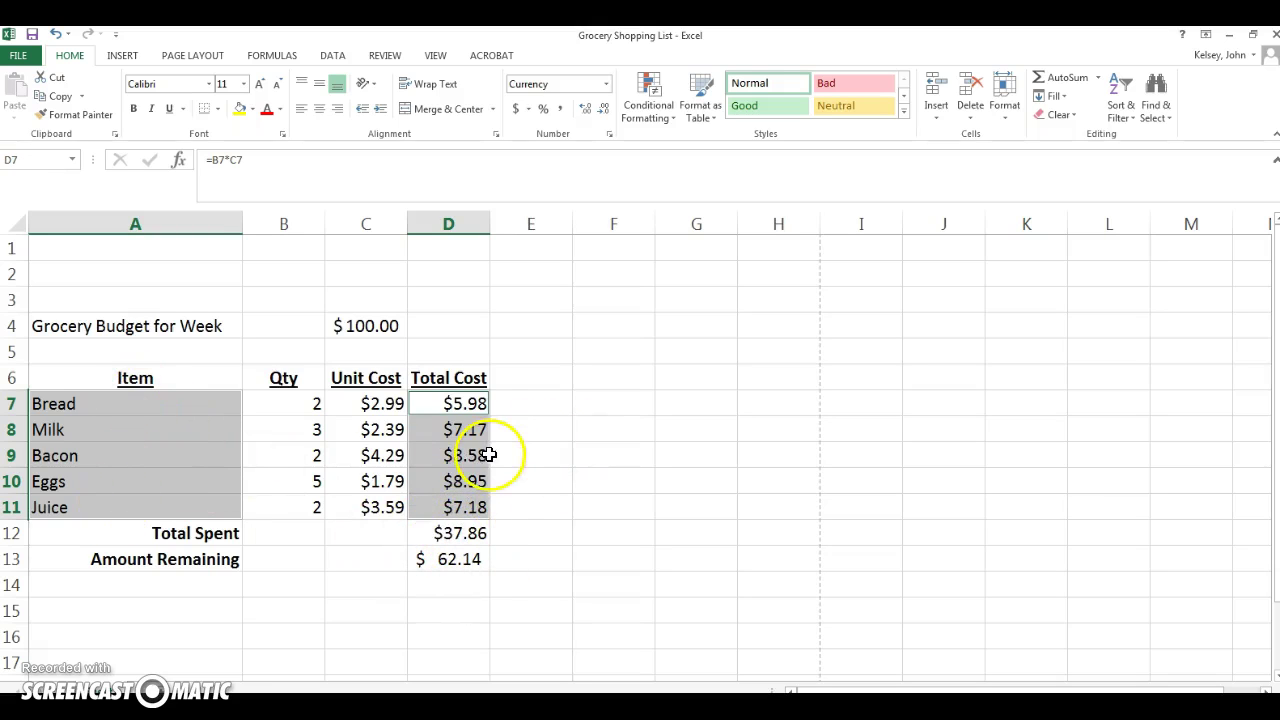
{"action": "left_click", "coordinate": [122, 56]}
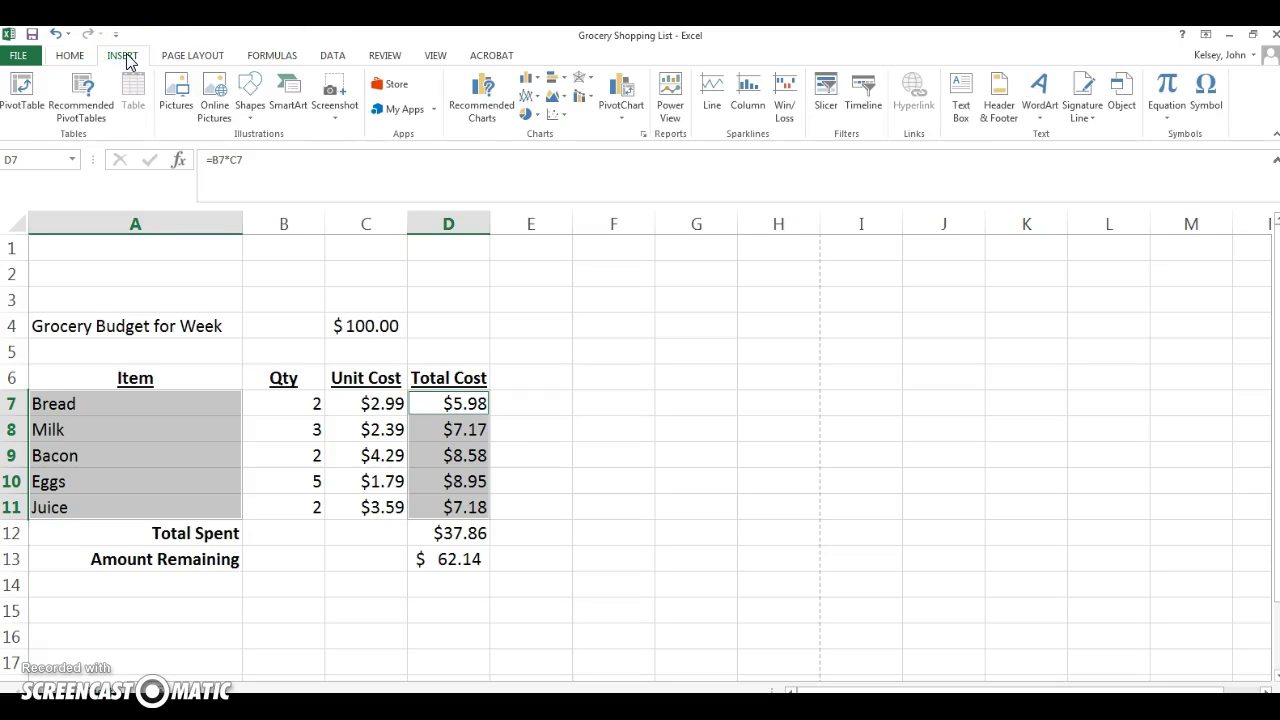
{"action": "left_click", "coordinate": [535, 115]}
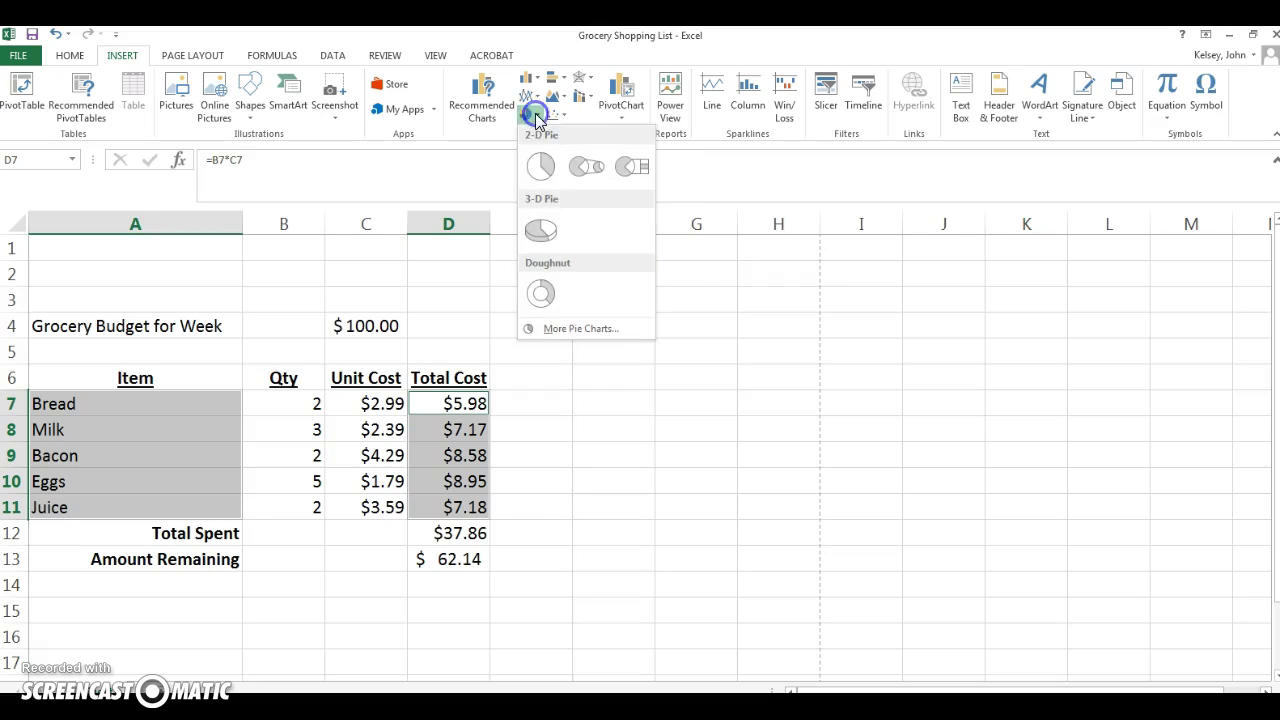
{"action": "left_click", "coordinate": [540, 170]}
{"action": "left_click_drag", "start_coordinate": [882, 468], "coordinate": [1134, 434]}
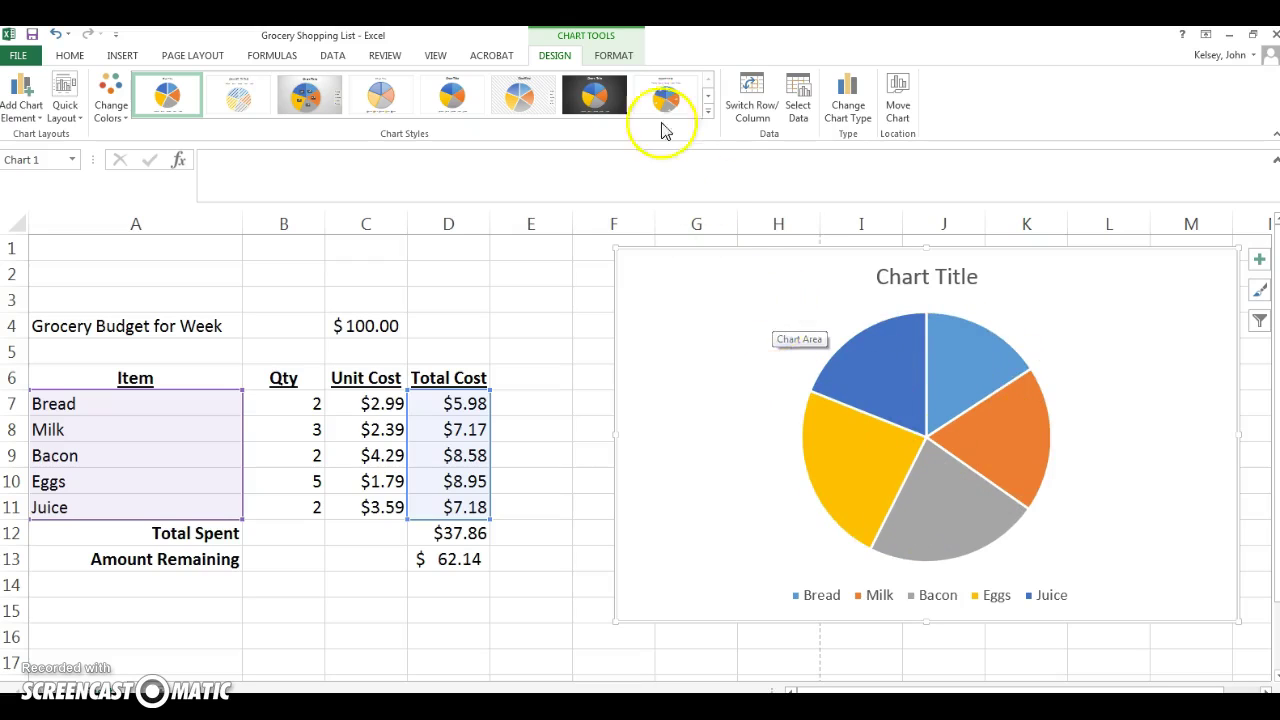
Add data labels to the pie chart, centered on its slices.
{"action": "left_click", "coordinate": [610, 56]}
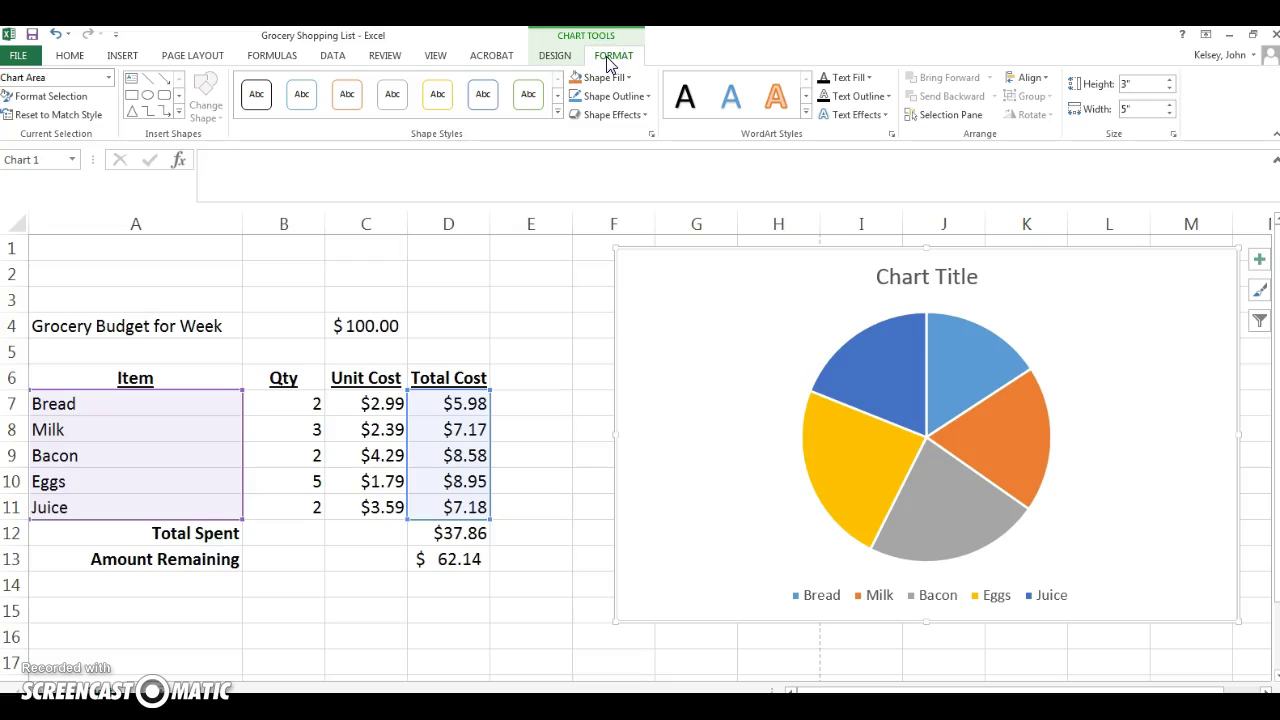
{"action": "left_click", "coordinate": [560, 58]}
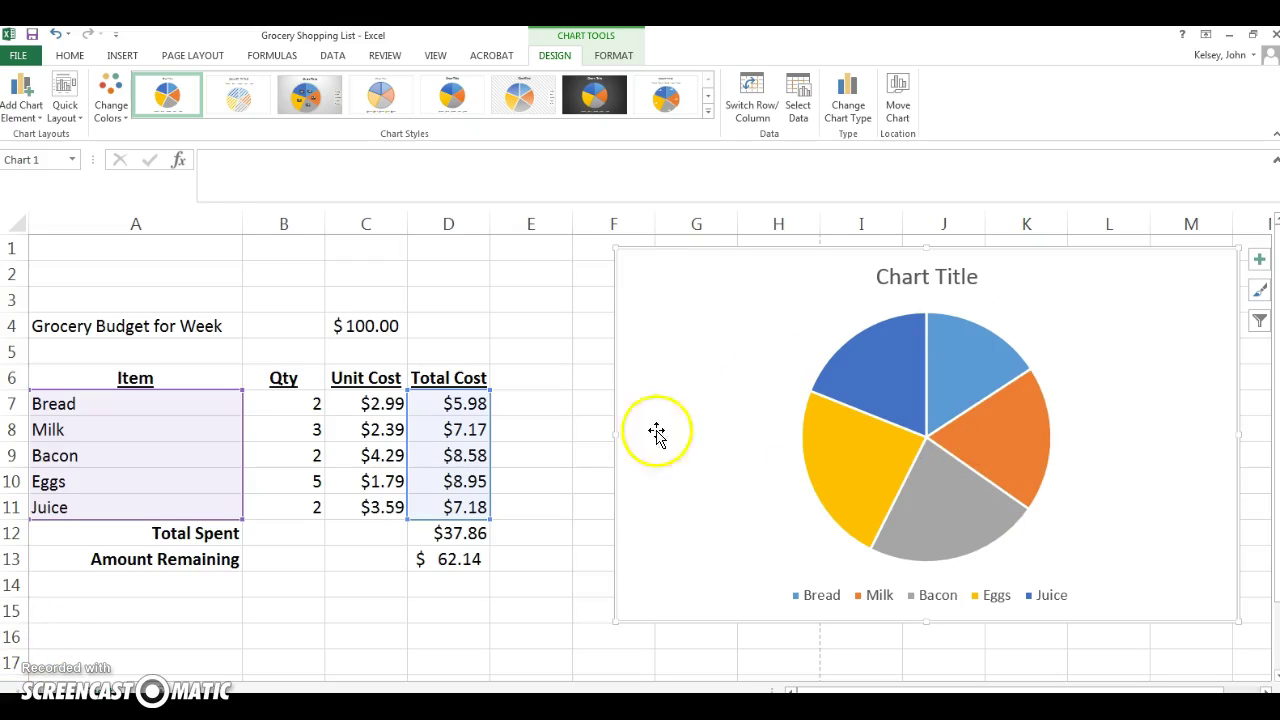
{"action": "left_click", "coordinate": [26, 116]}
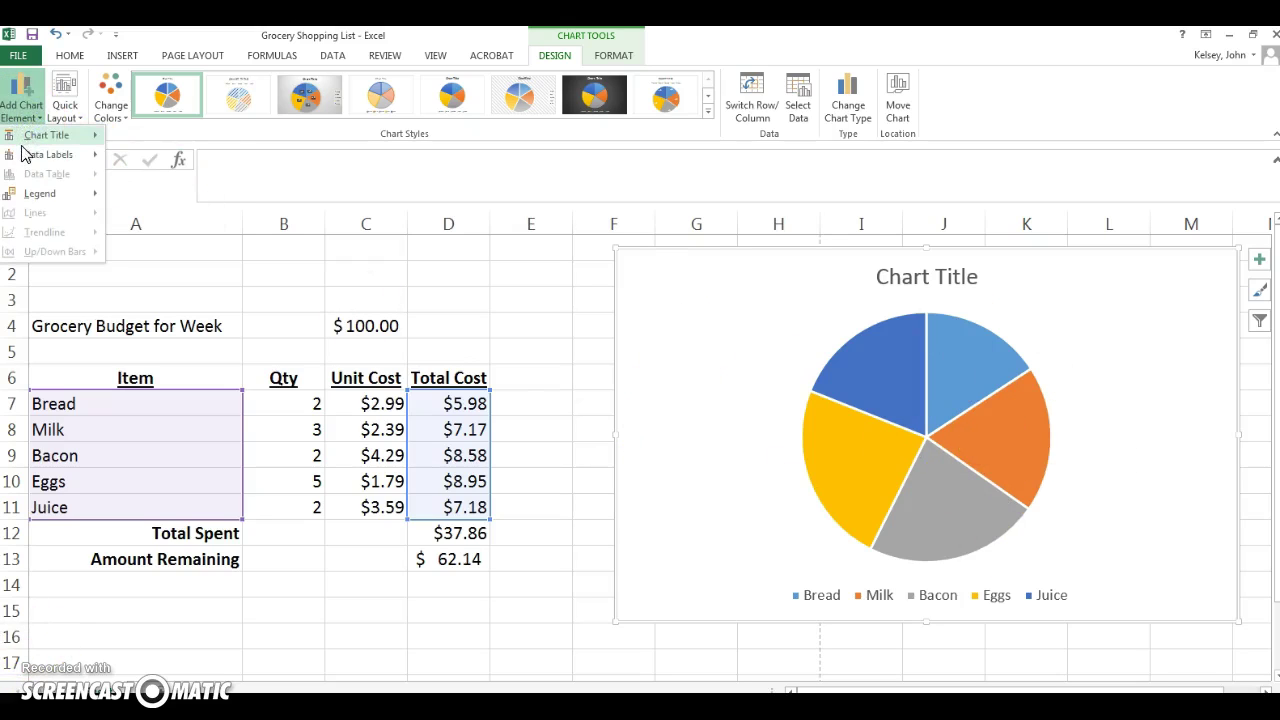
{"action": "mouse_move", "coordinate": [62, 154]}
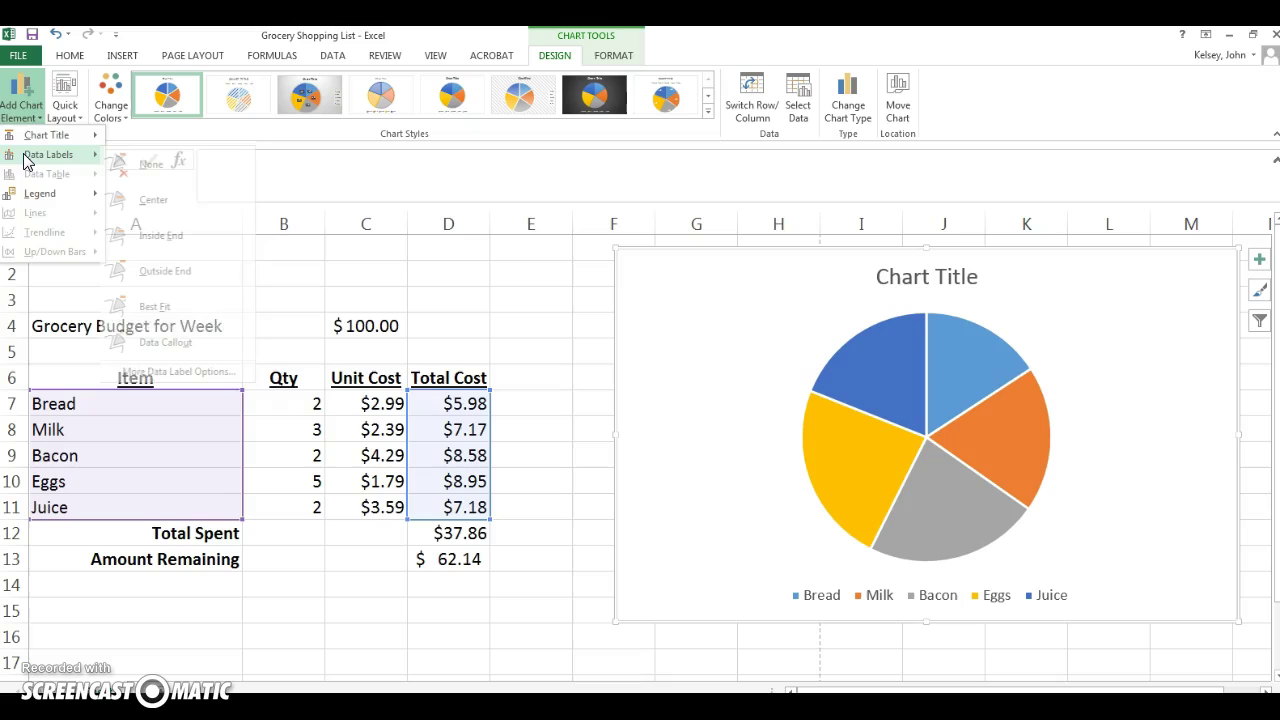
{"action": "left_click", "coordinate": [155, 201]}
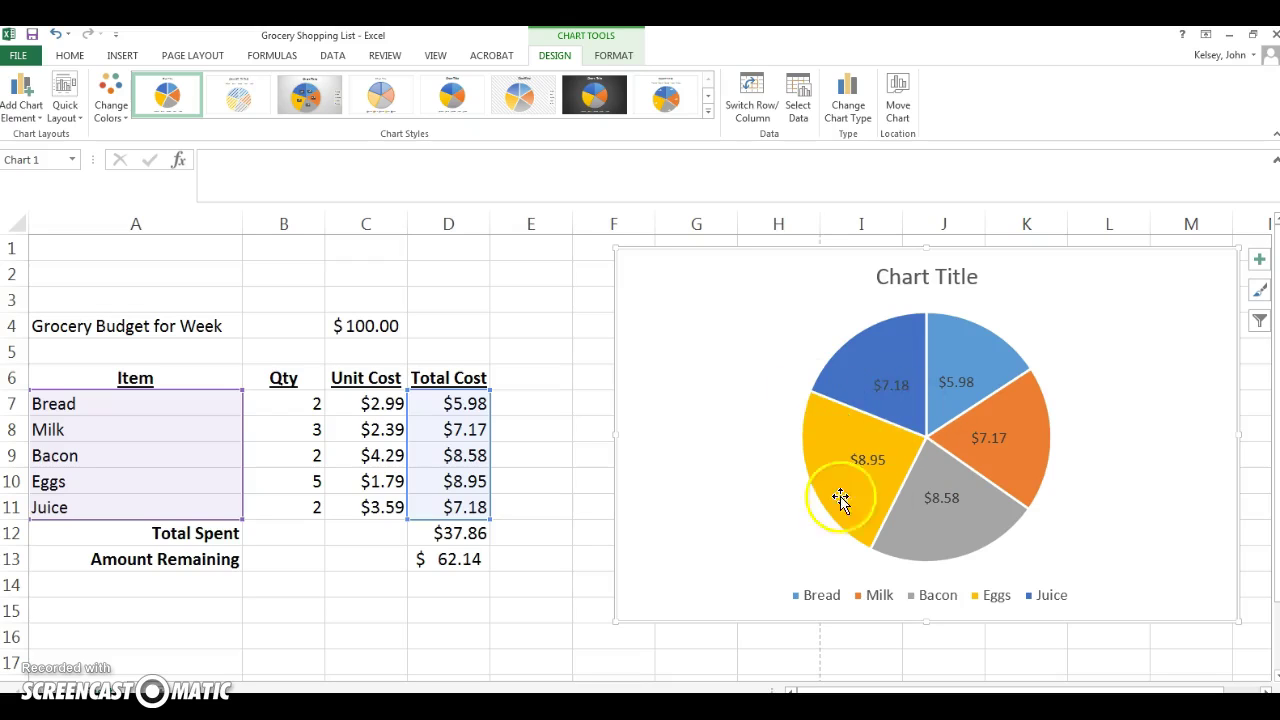
Change the pie chart's title to Groceries and deselect the chart.
{"action": "double_click", "coordinate": [926, 279]}
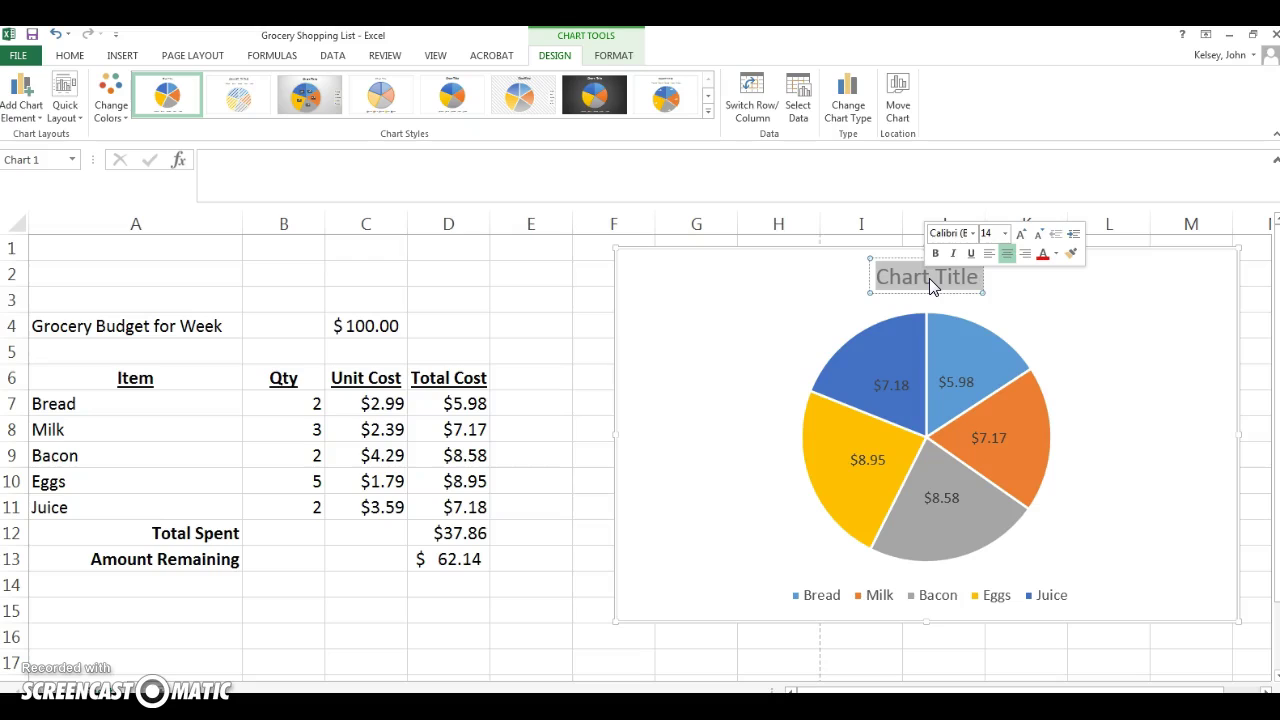
{"action": "type", "text": "Grocer"}
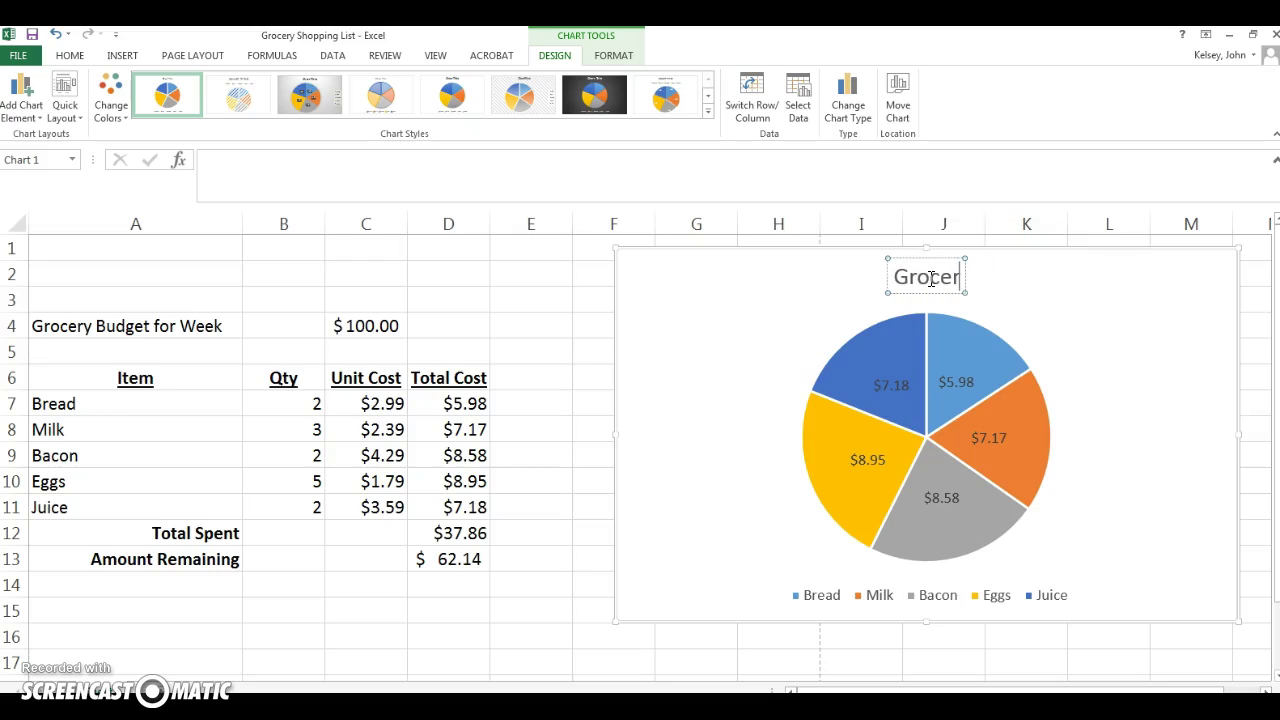
{"action": "type", "text": "ies"}
{"action": "key", "text": "Return"}
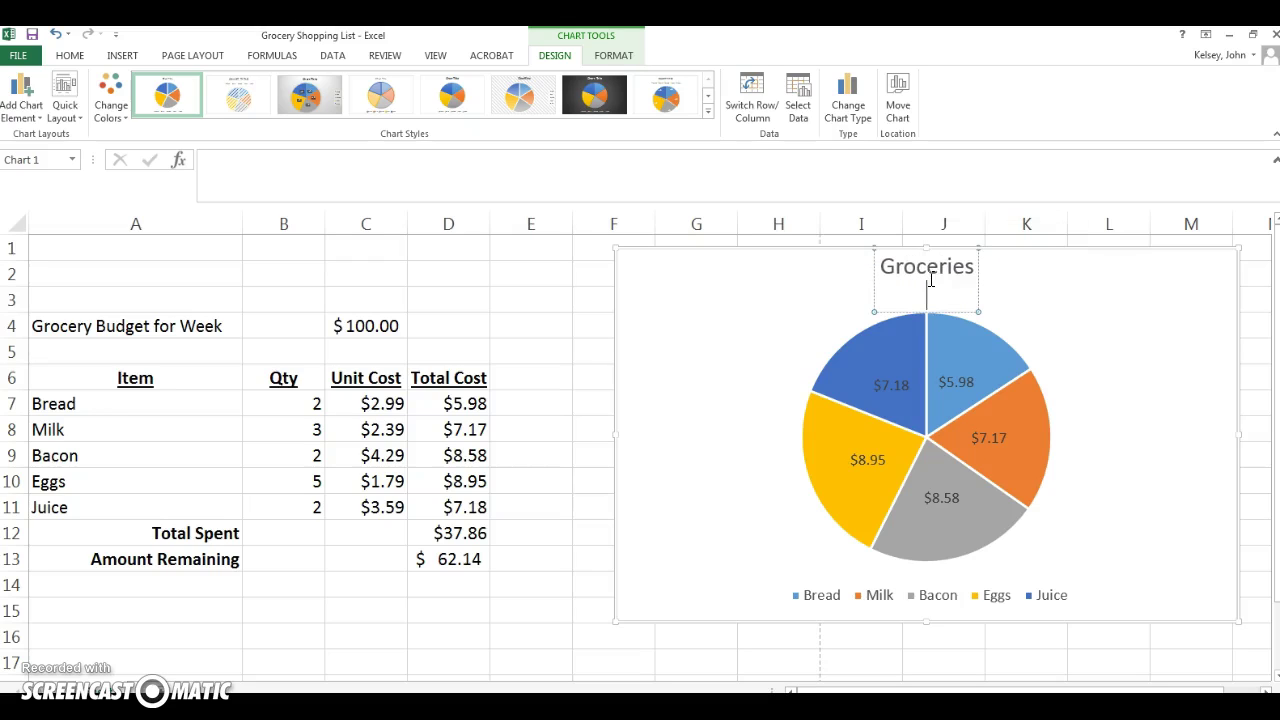
{"action": "key", "text": "BackSpace"}
{"action": "left_click", "coordinate": [1054, 328]}
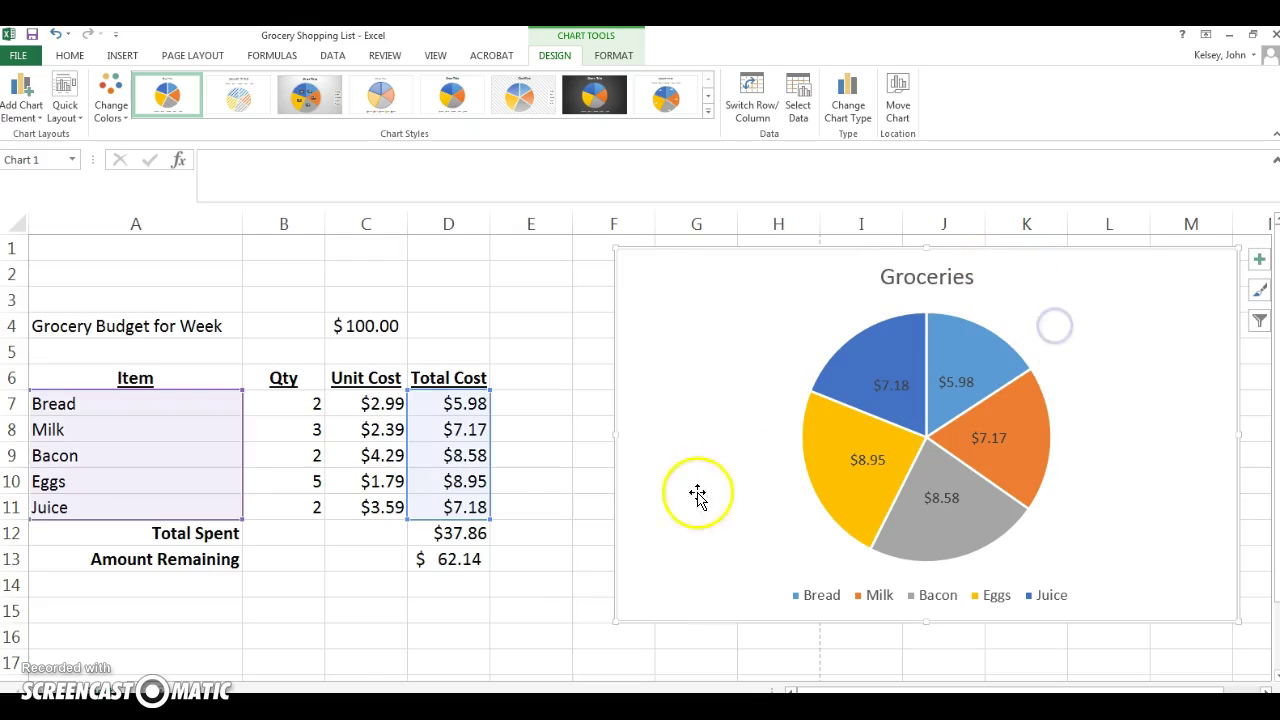
{"action": "left_click", "coordinate": [292, 586]}
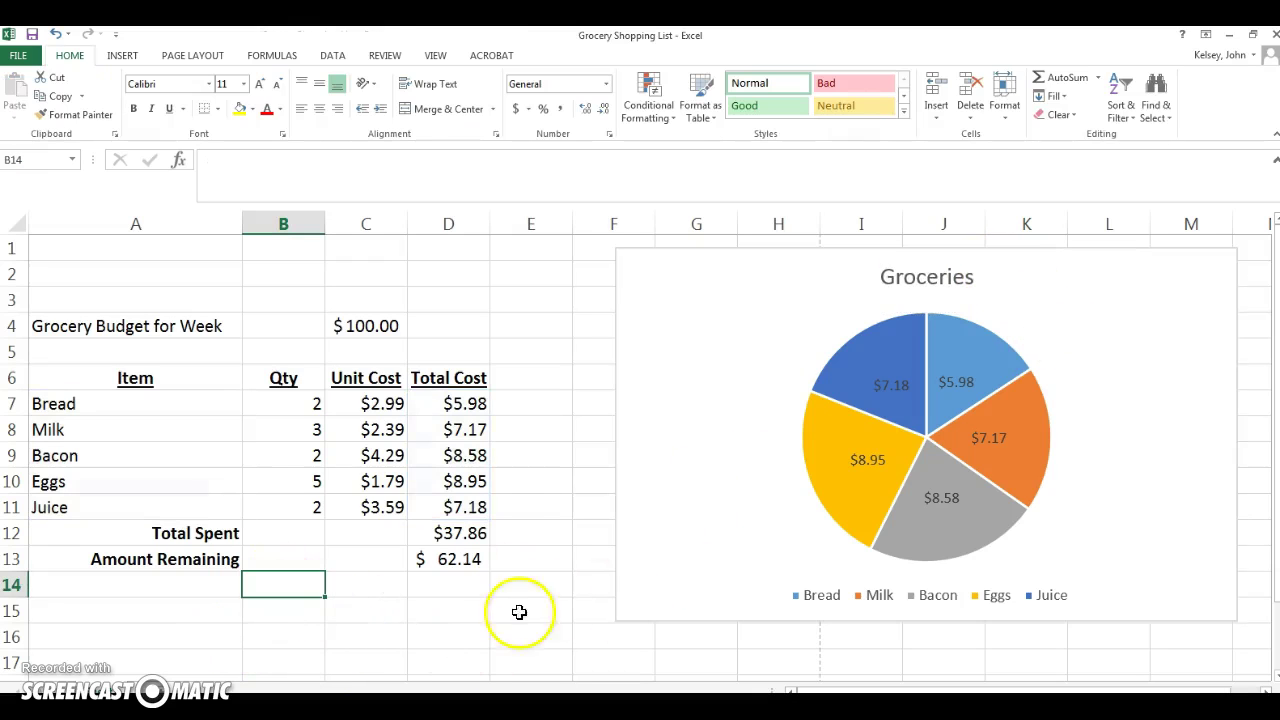
{"action": "scroll", "coordinate": [695, 562], "scroll_direction": "down", "scroll_amount": 2}
{"action": "scroll", "coordinate": [843, 515], "scroll_direction": "up", "scroll_amount": 2}
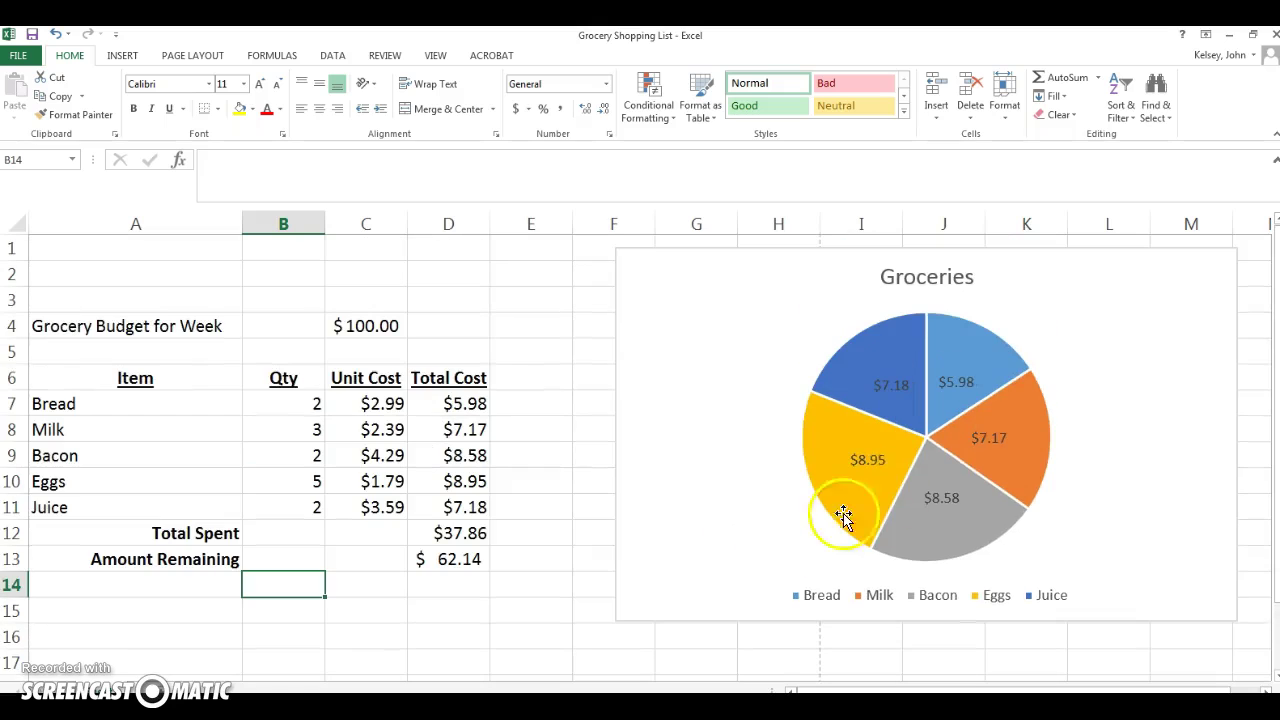
{"action": "mouse_move", "coordinate": [993, 408]}
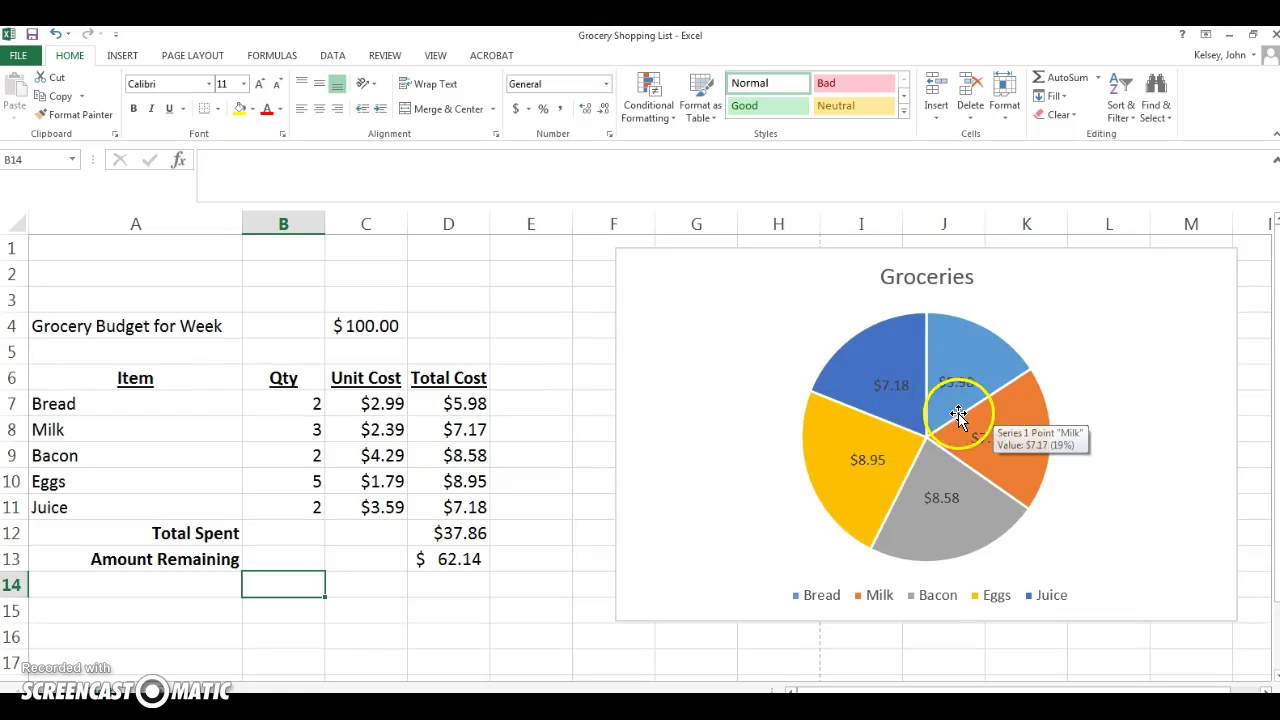
{"action": "scroll", "coordinate": [700, 437], "scroll_direction": "down", "scroll_amount": 2}
{"action": "scroll", "coordinate": [293, 461], "scroll_direction": "up", "scroll_amount": 1}
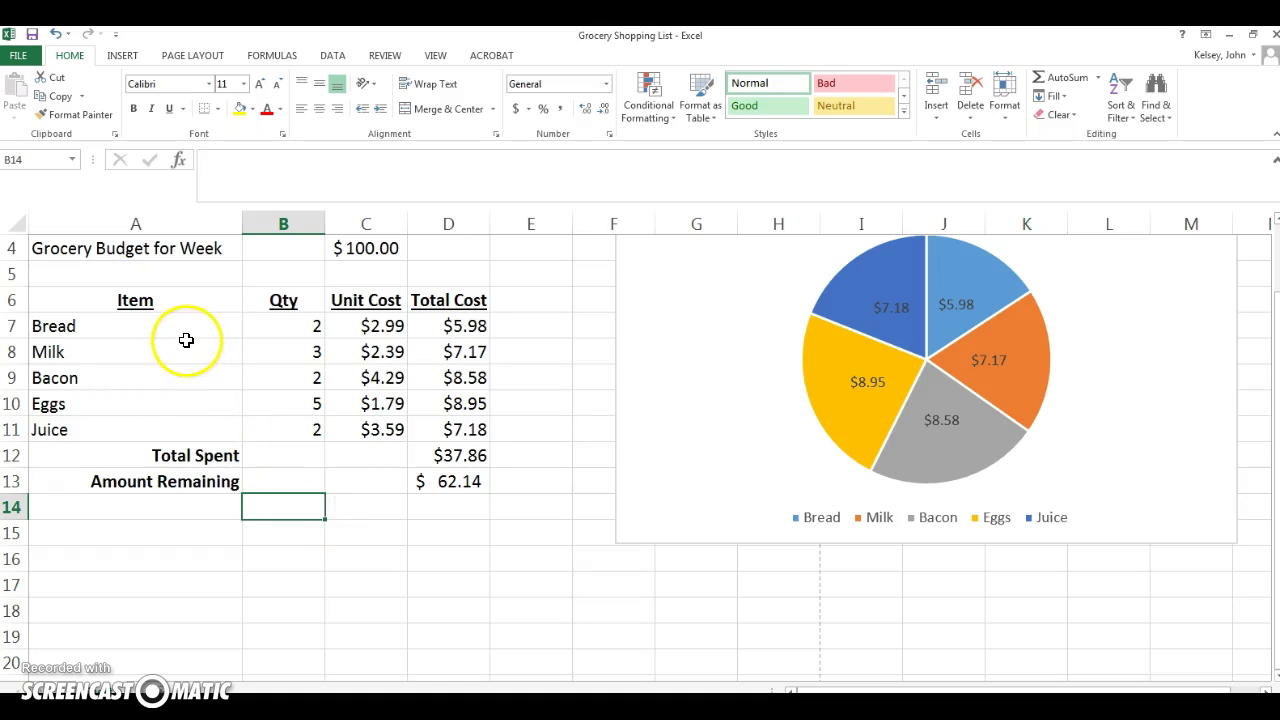
Insert a 2-D clustered column chart of the items in A7:A11 and total costs in D7:D11, and place it below the pie chart.
{"action": "left_click_drag", "start_coordinate": [143, 322], "coordinate": [135, 434]}
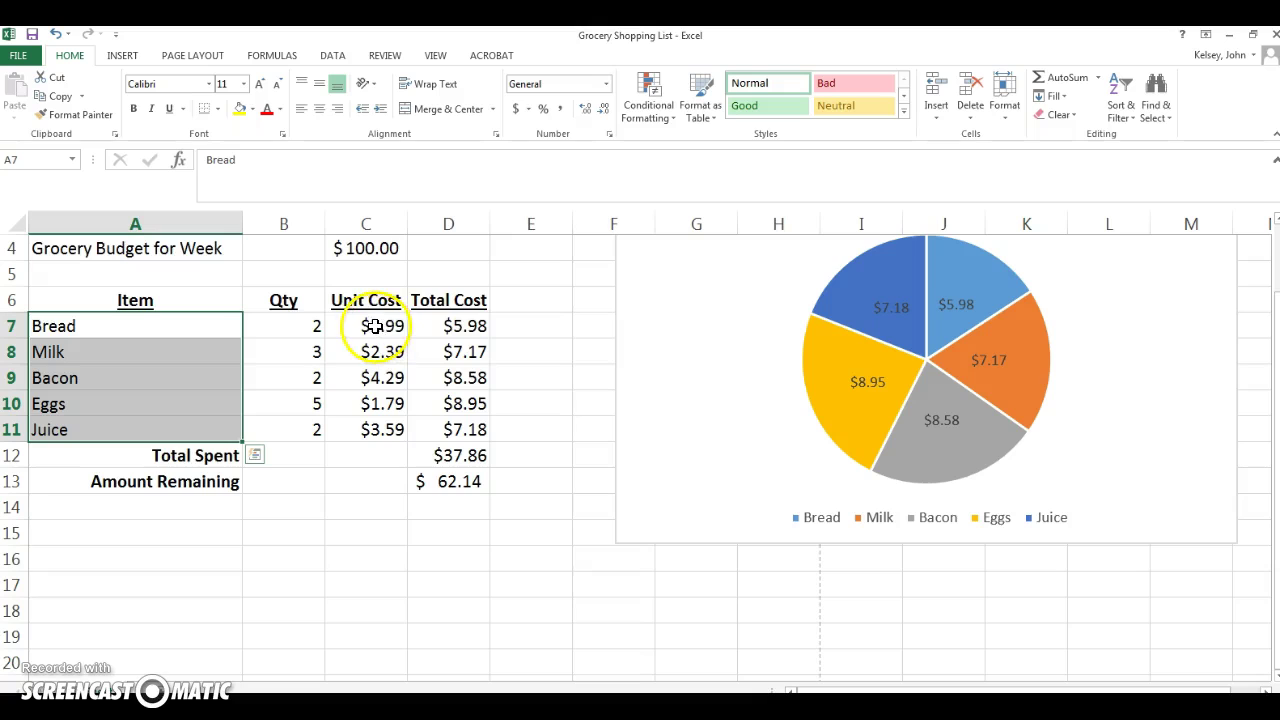
{"action": "left_click_drag", "start_coordinate": [437, 323], "coordinate": [460, 437]}
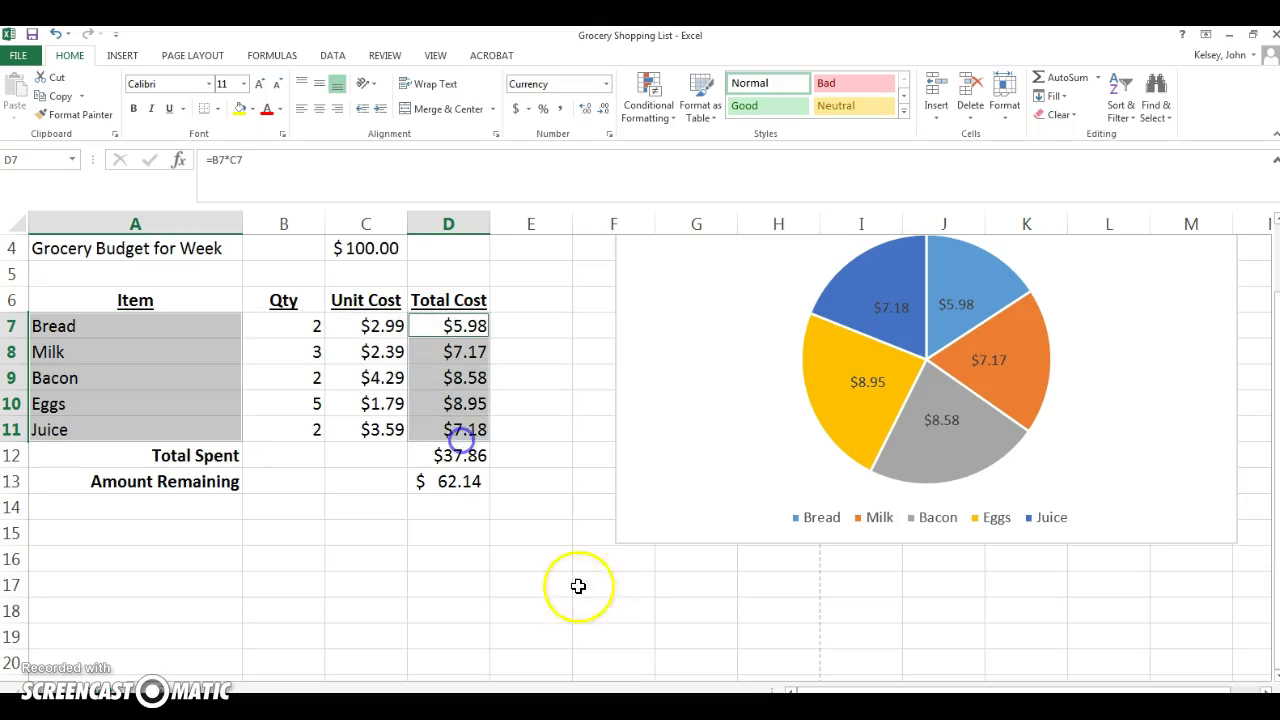
{"action": "left_click", "coordinate": [112, 60]}
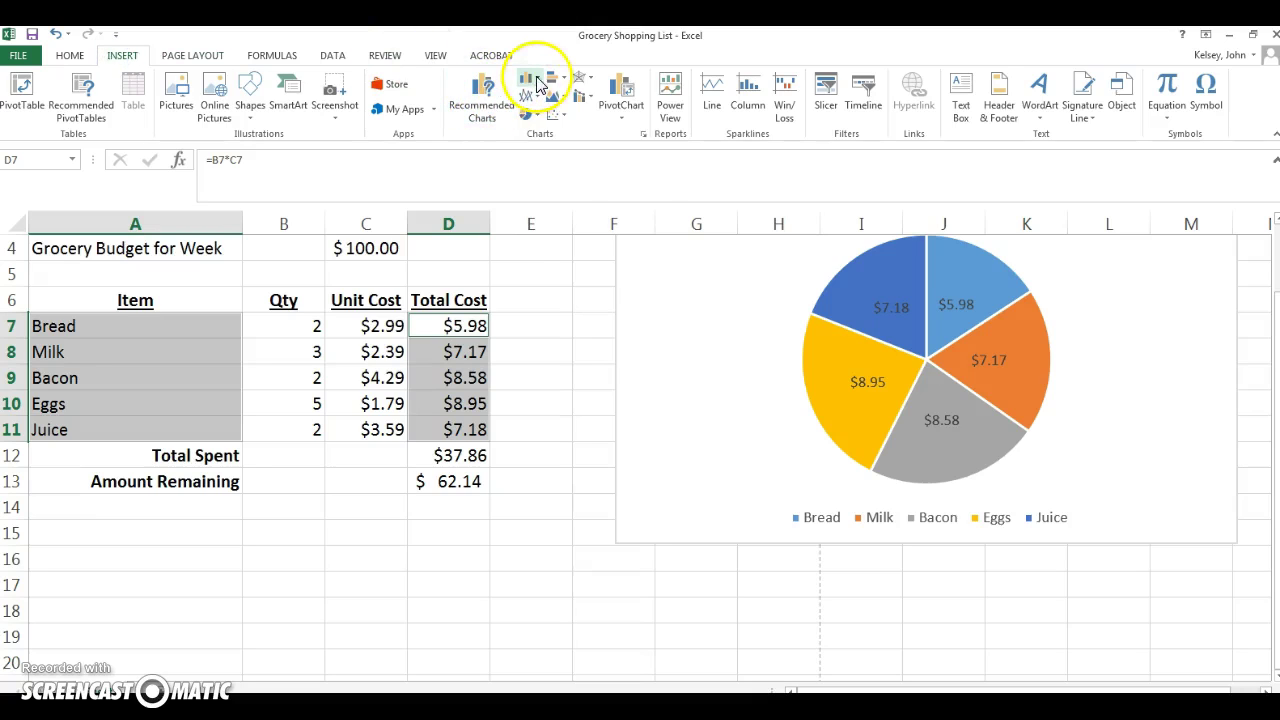
{"action": "left_click", "coordinate": [537, 80]}
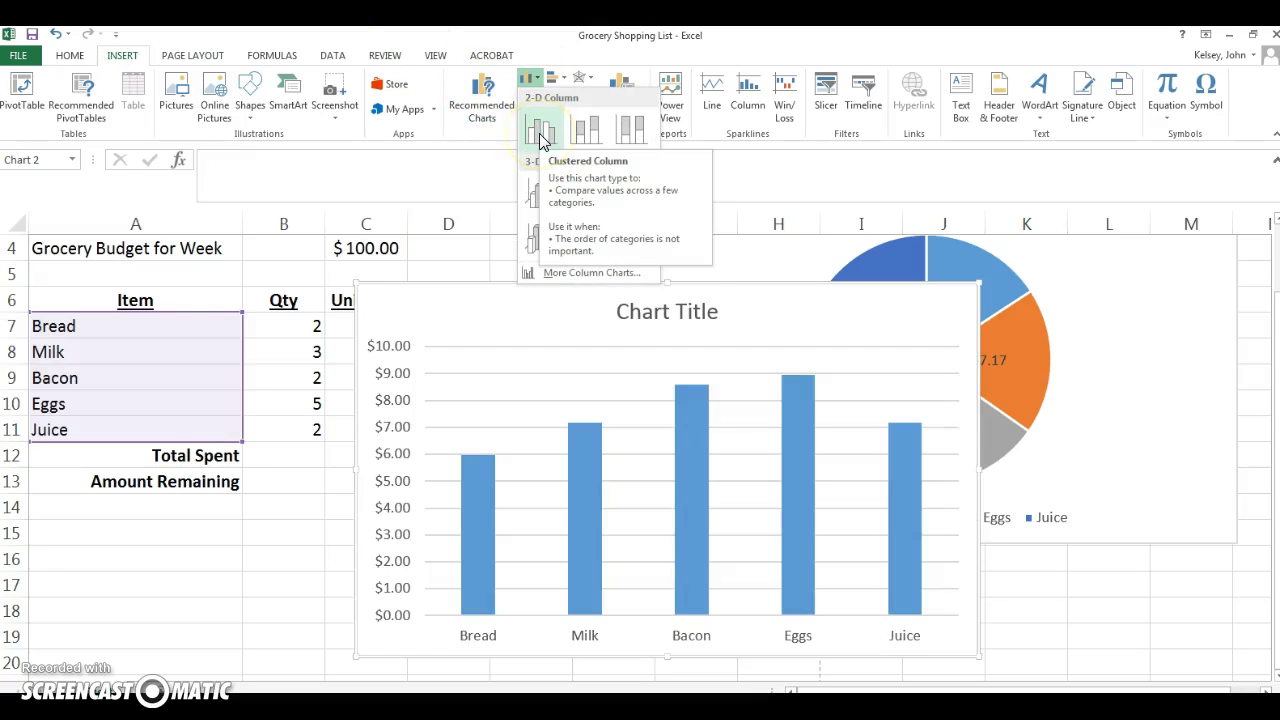
{"action": "left_click", "coordinate": [540, 138]}
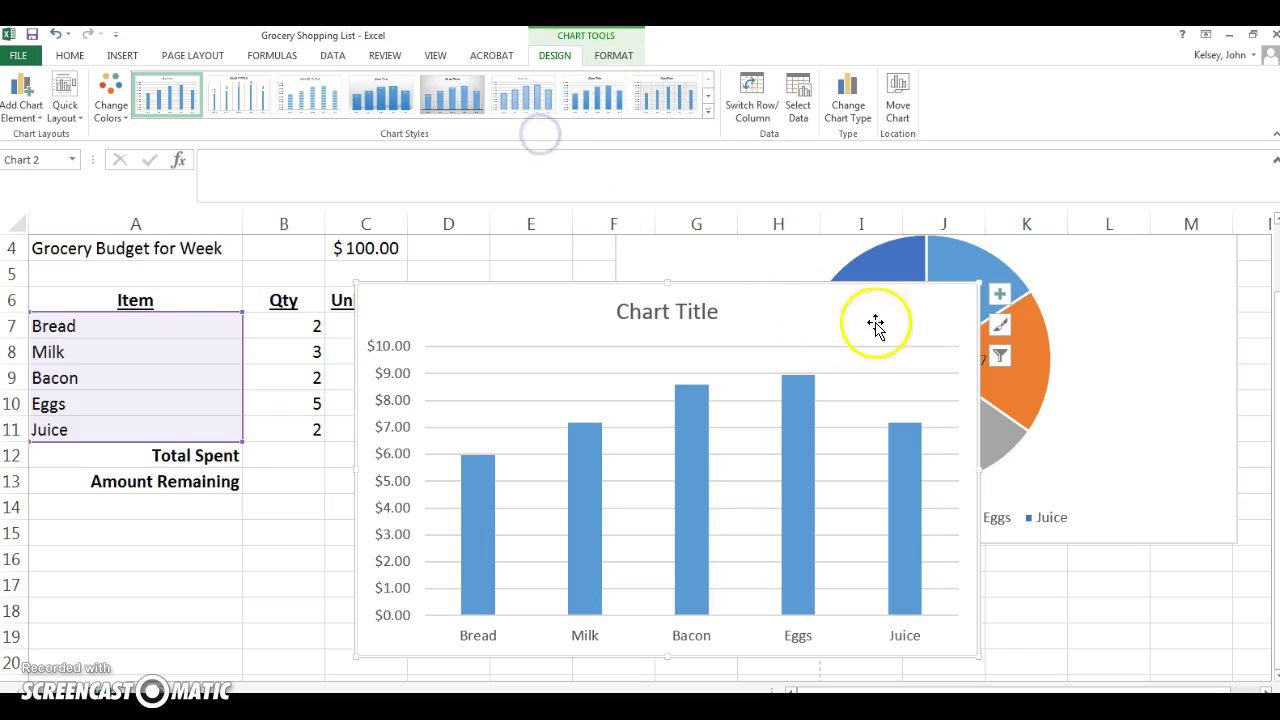
{"action": "left_click_drag", "start_coordinate": [926, 320], "coordinate": [1150, 568]}
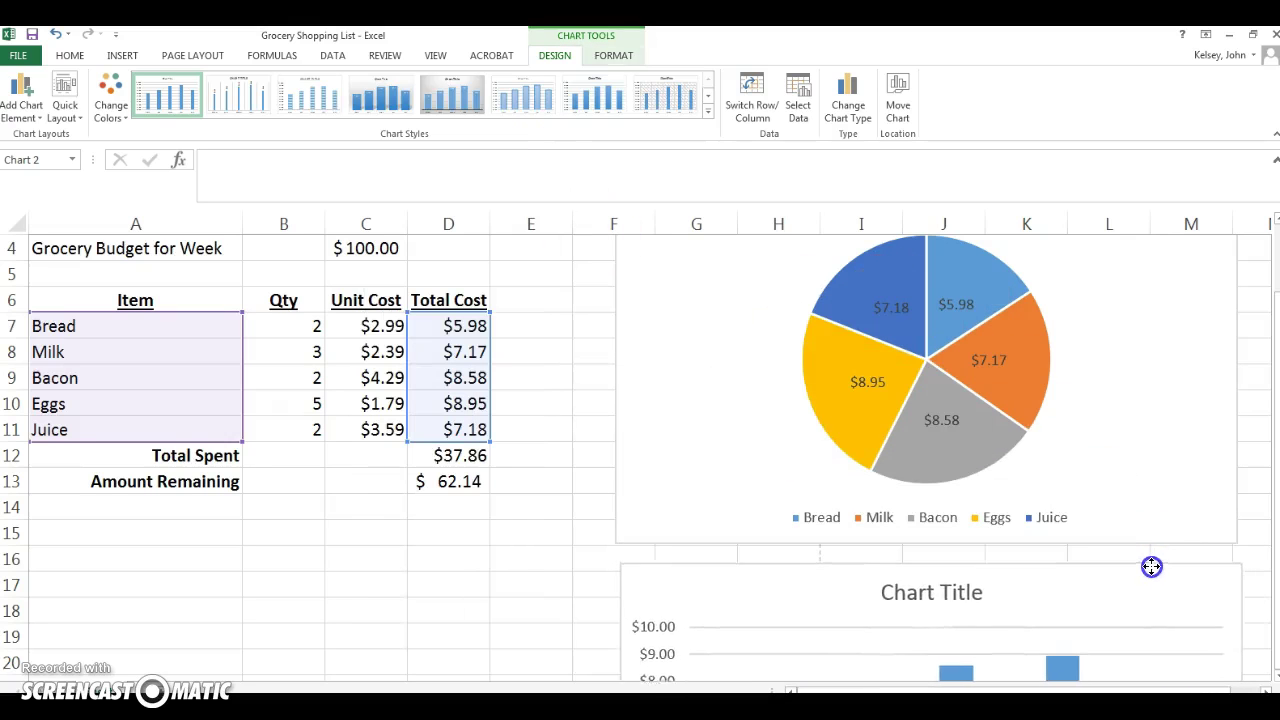
Add Inside End data labels to the column chart and deselect the chart by selecting cell A2.
{"action": "scroll", "coordinate": [1126, 397], "scroll_direction": "down", "scroll_amount": 1}
{"action": "scroll", "coordinate": [1126, 397], "scroll_direction": "down", "scroll_amount": 5}
{"action": "scroll", "coordinate": [1131, 398], "scroll_direction": "up", "scroll_amount": 2}
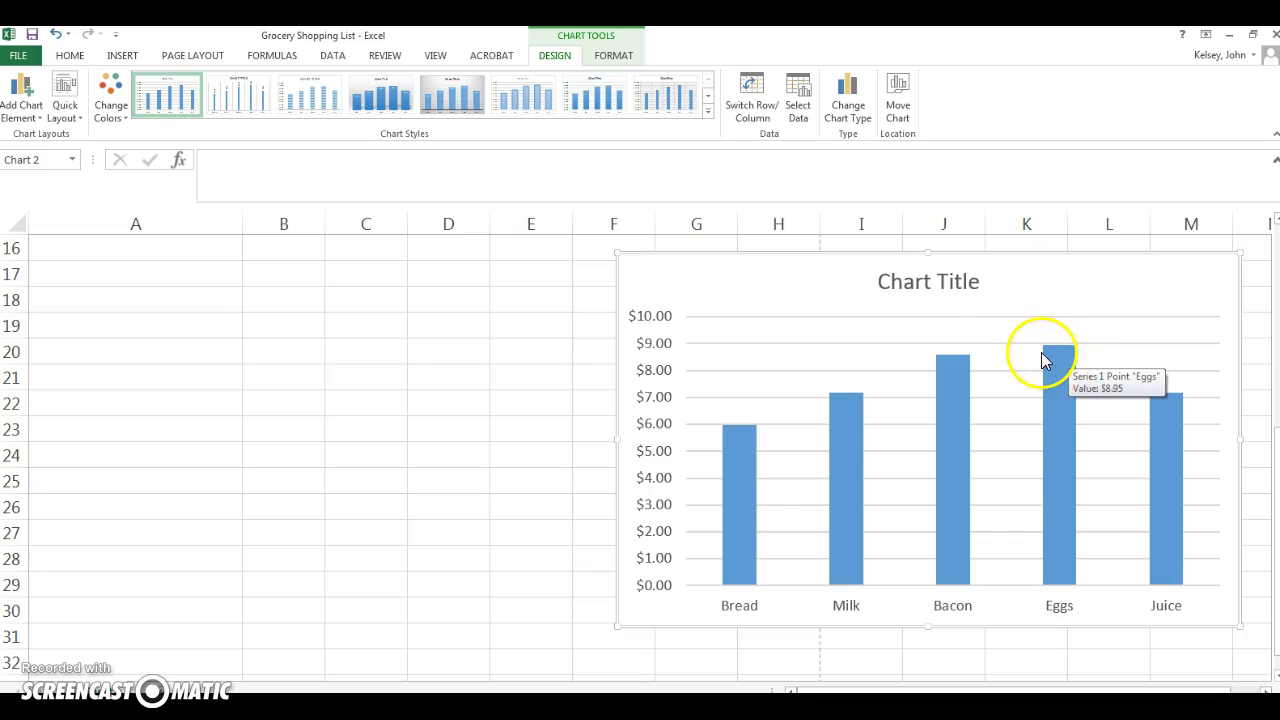
{"action": "left_click", "coordinate": [34, 117]}
{"action": "left_click", "coordinate": [30, 156]}
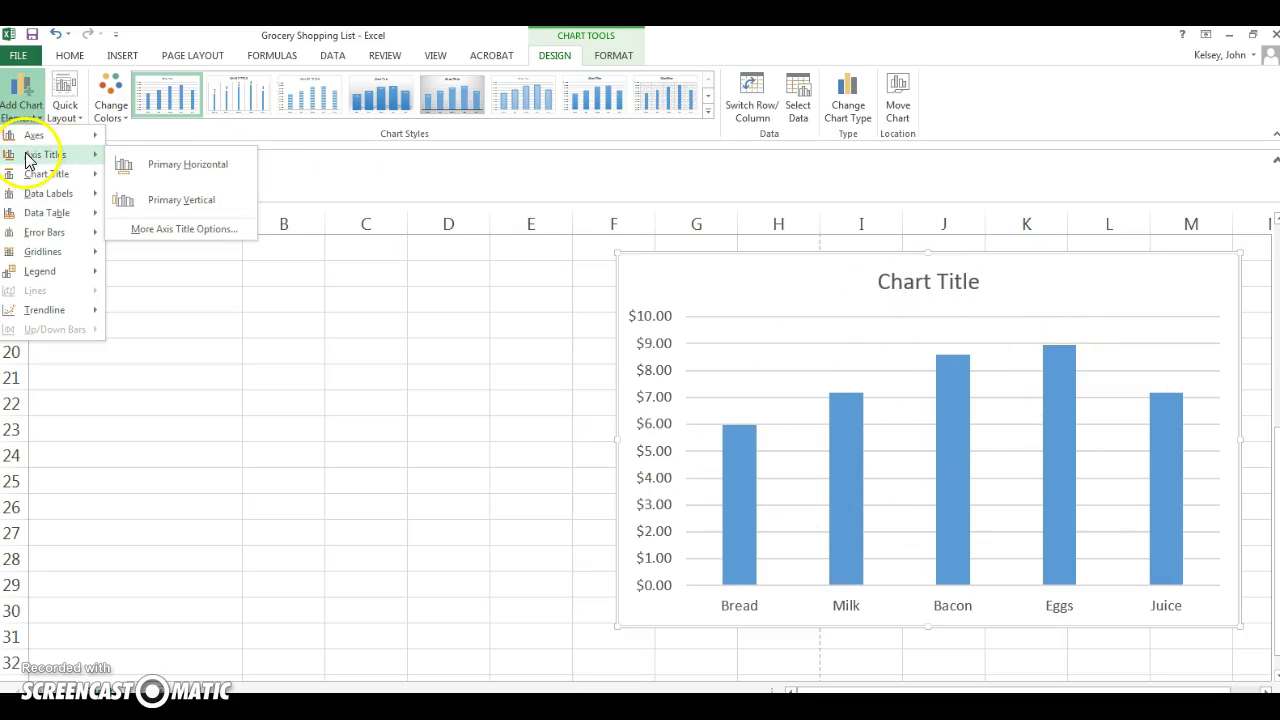
{"action": "mouse_move", "coordinate": [55, 200]}
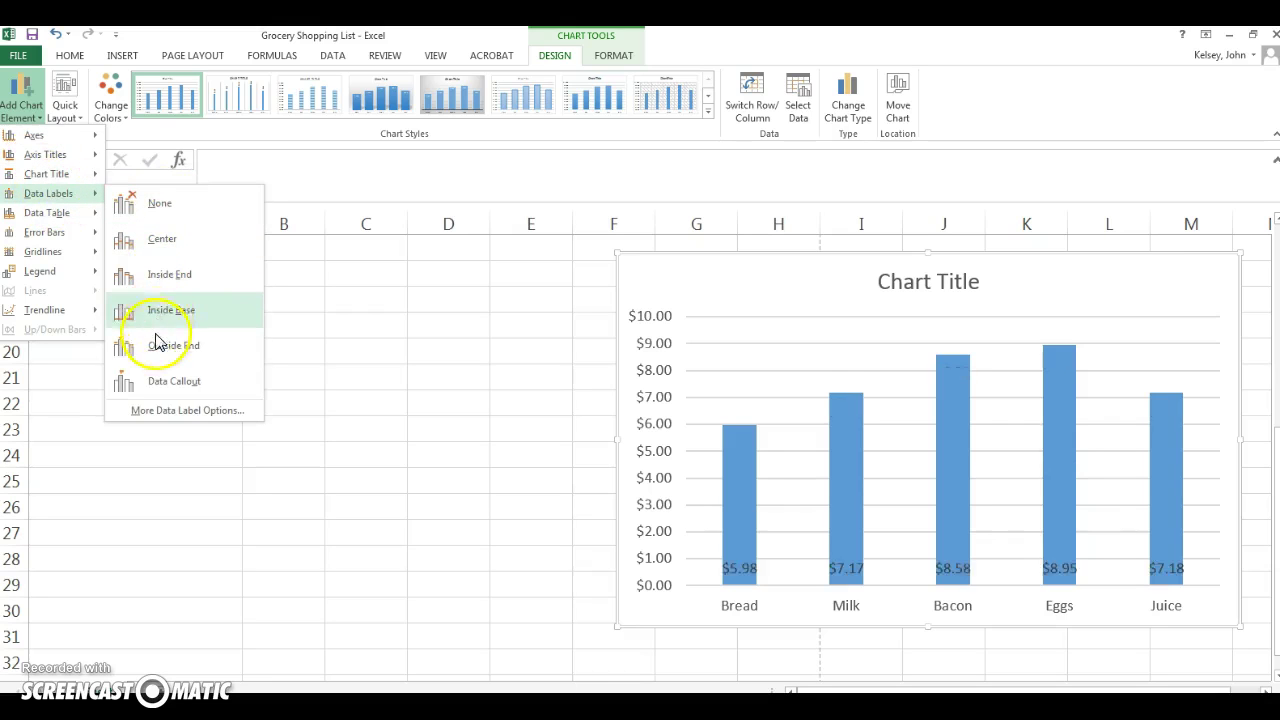
{"action": "left_click", "coordinate": [165, 270]}
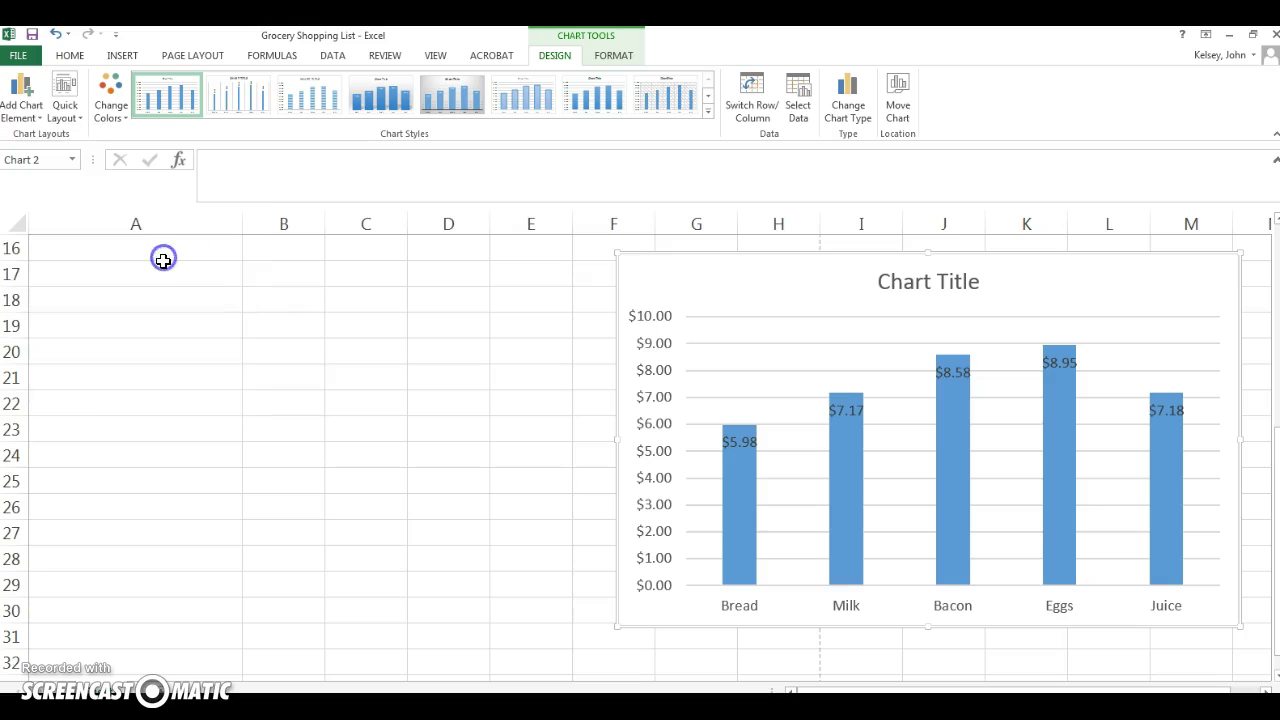
{"action": "scroll", "coordinate": [524, 475], "scroll_direction": "up", "scroll_amount": 5}
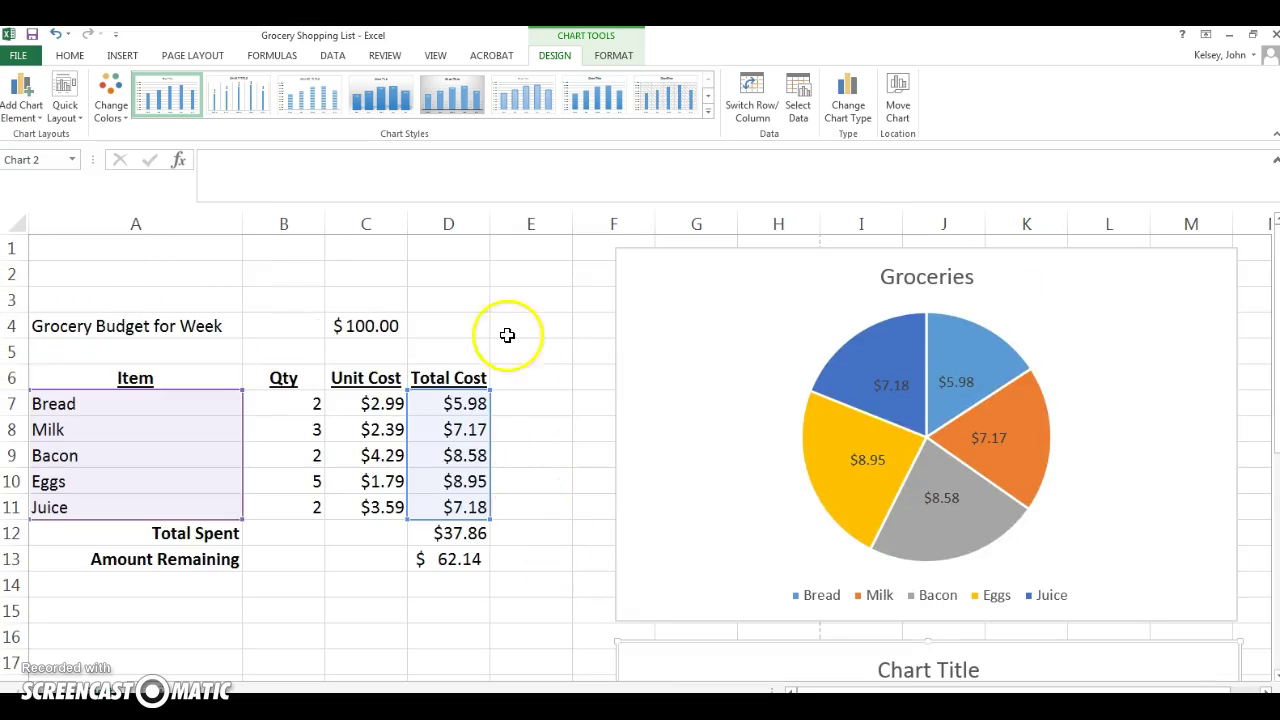
{"action": "left_click", "coordinate": [193, 263]}
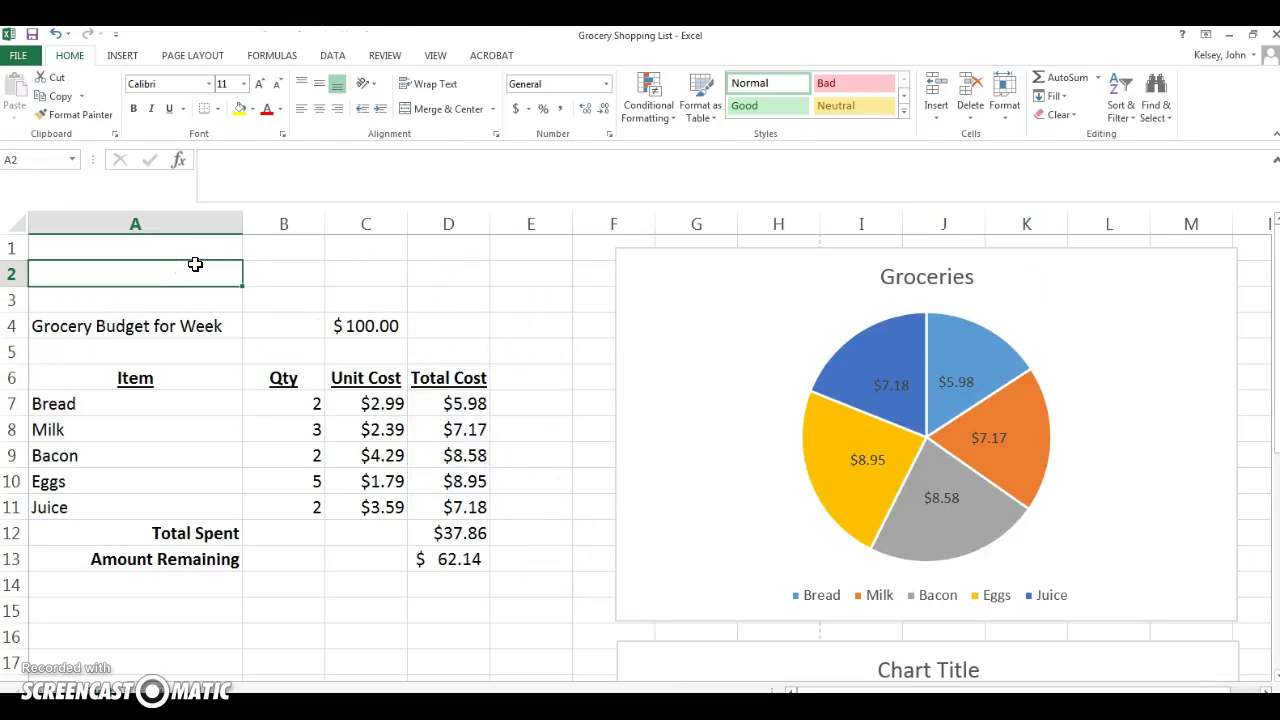